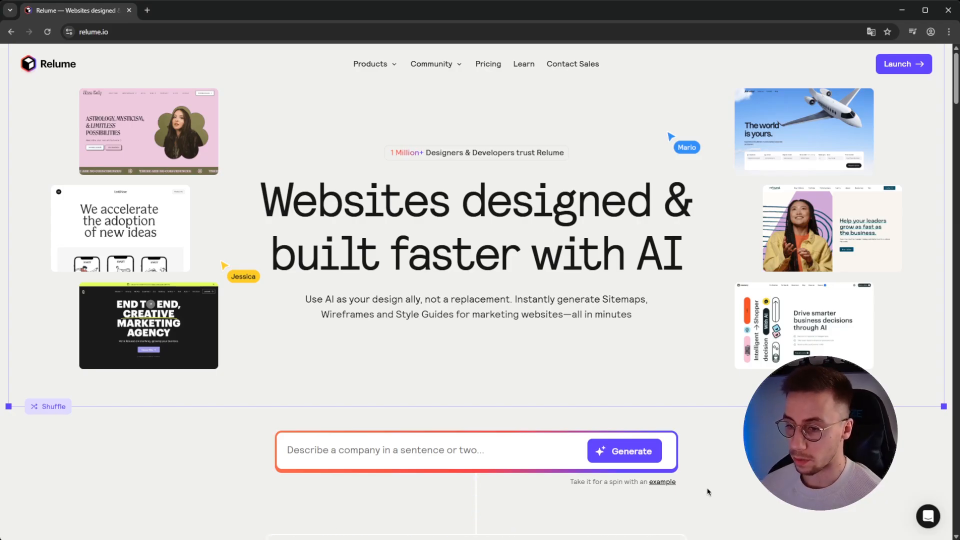
Describe Incomtech as a modern, clean web design and development company and generate its project
{"action": "left_click", "coordinate": [391, 458]}
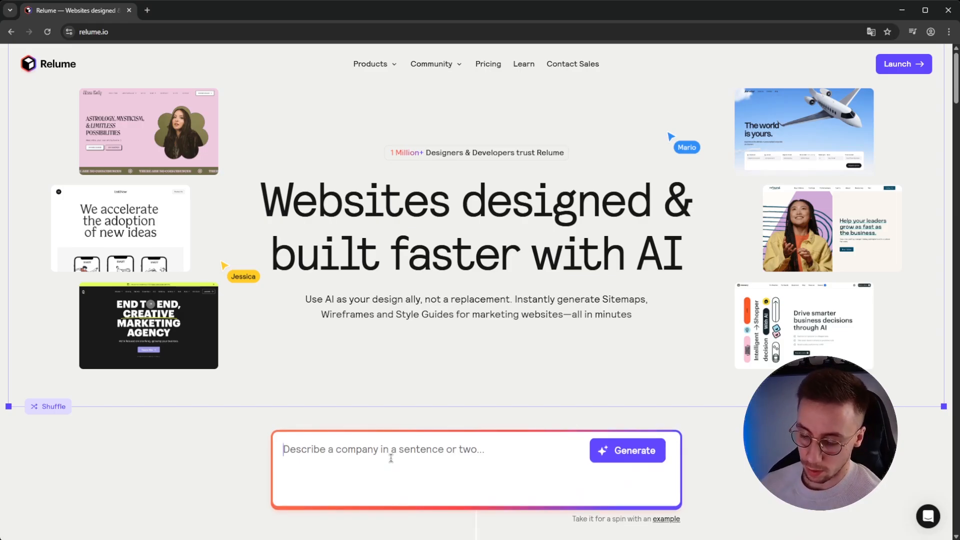
{"action": "type", "text": "In"}
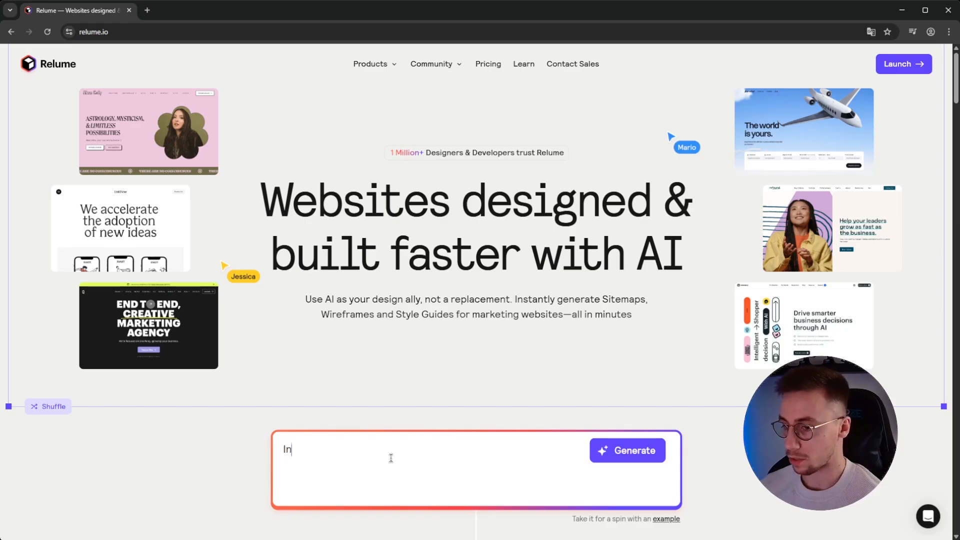
{"action": "type", "text": "comtech is "}
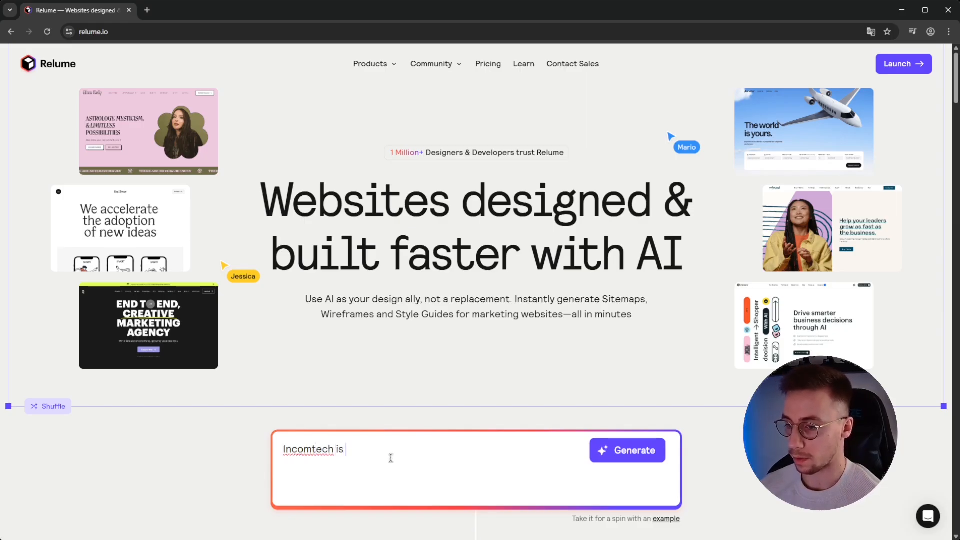
{"action": "type", "text": "a web design"}
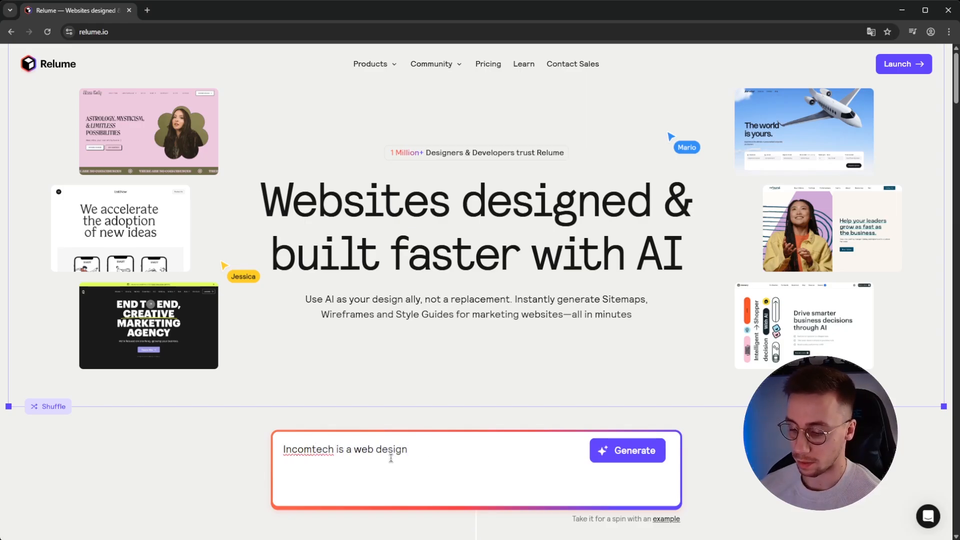
{"action": "type", "text": " and web development company t"}
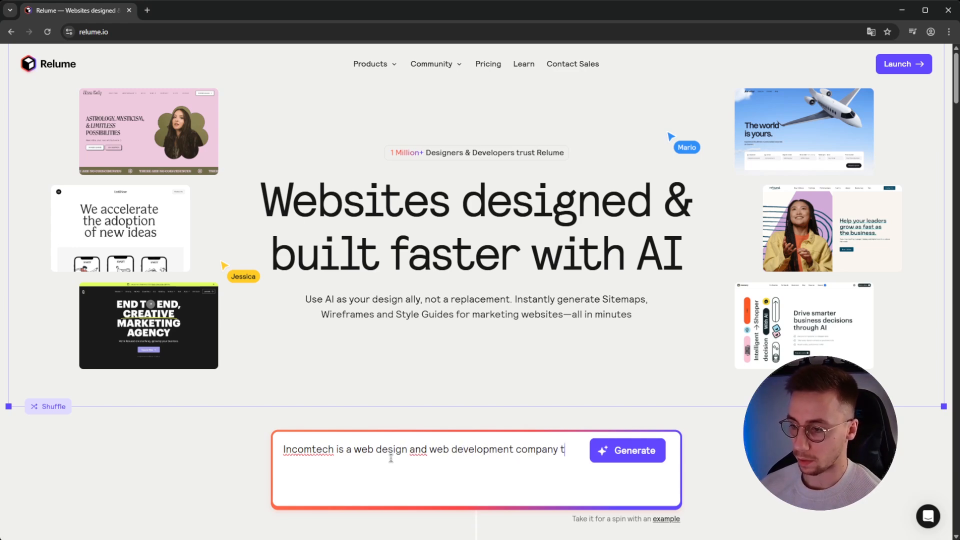
{"action": "type", "text": "hat help"}
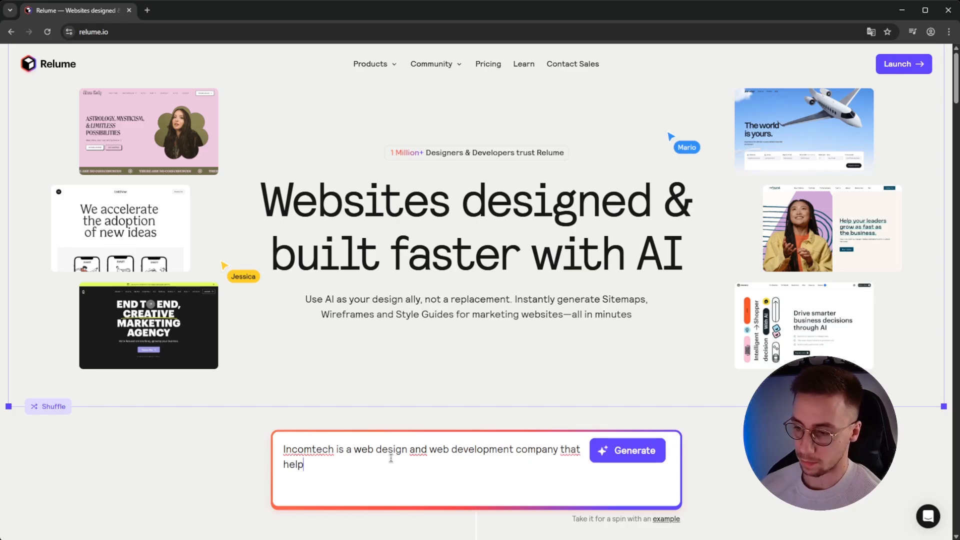
{"action": "type", "text": "s client"}
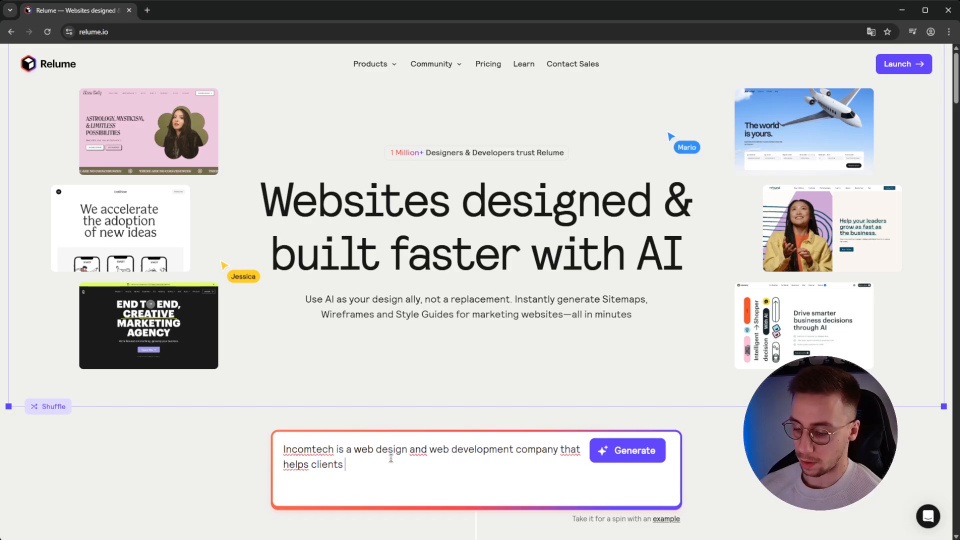
{"action": "type", "text": "s create a strong"}
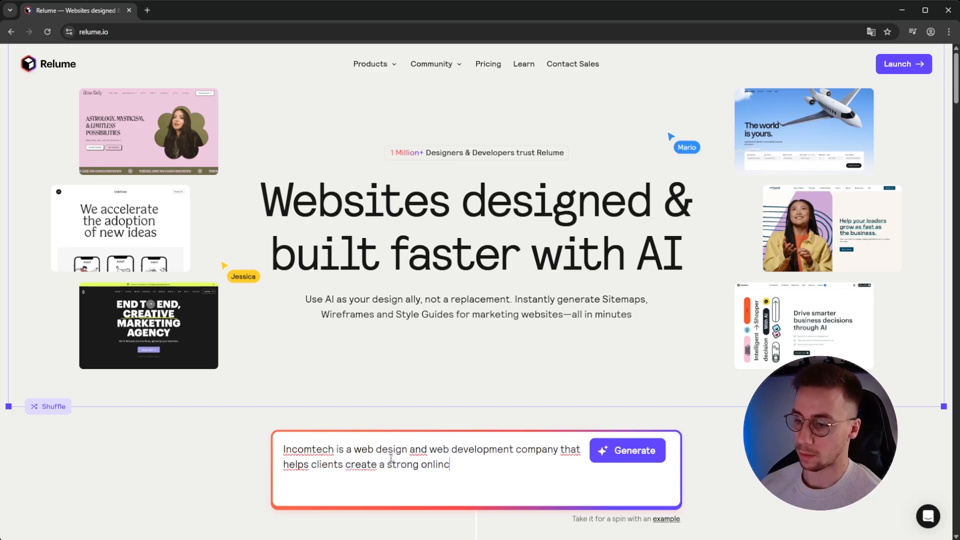
{"action": "type", "text": " online pre"}
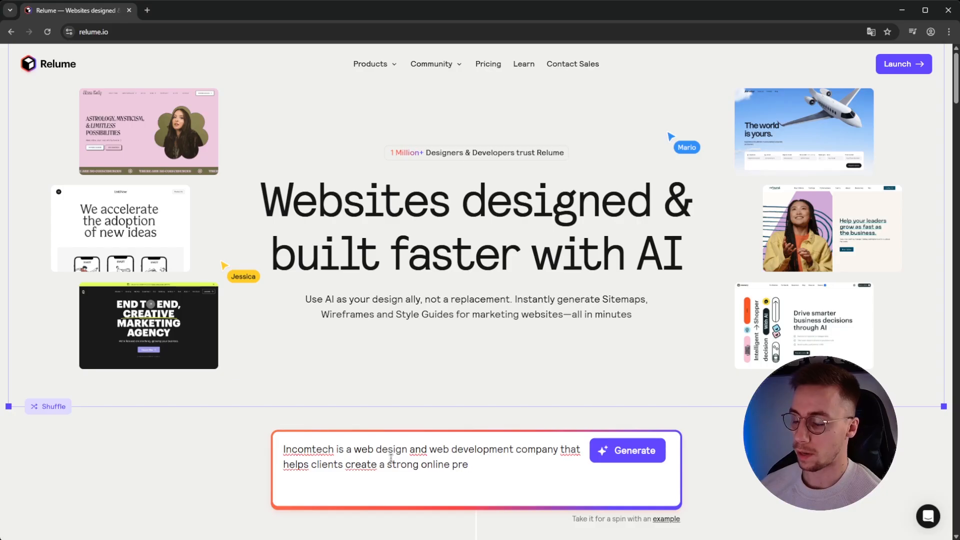
{"action": "type", "text": "ce"}
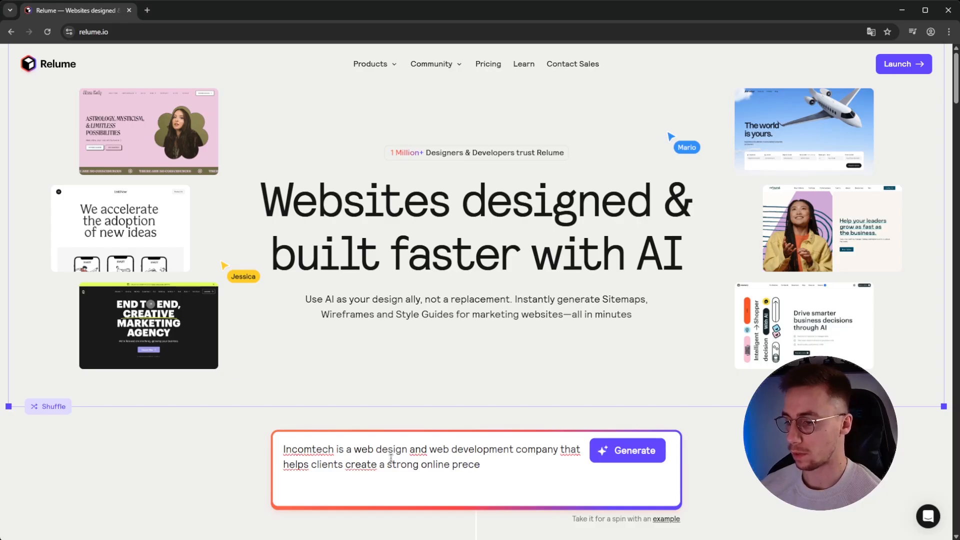
{"action": "type", "text": "nse. "}
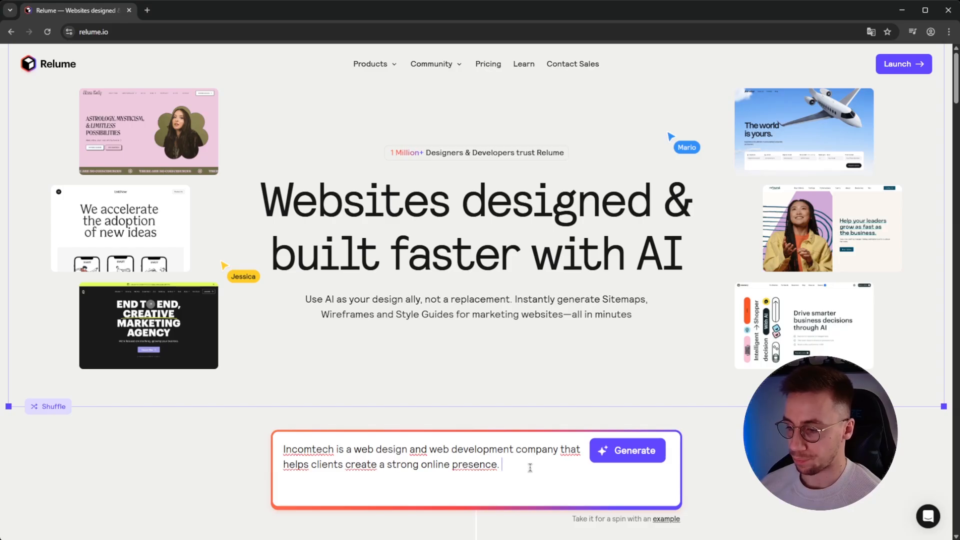
{"action": "type", "text": "I want it to look "}
{"action": "type", "text": "modern and "}
{"action": "type", "text": "clean and m"}
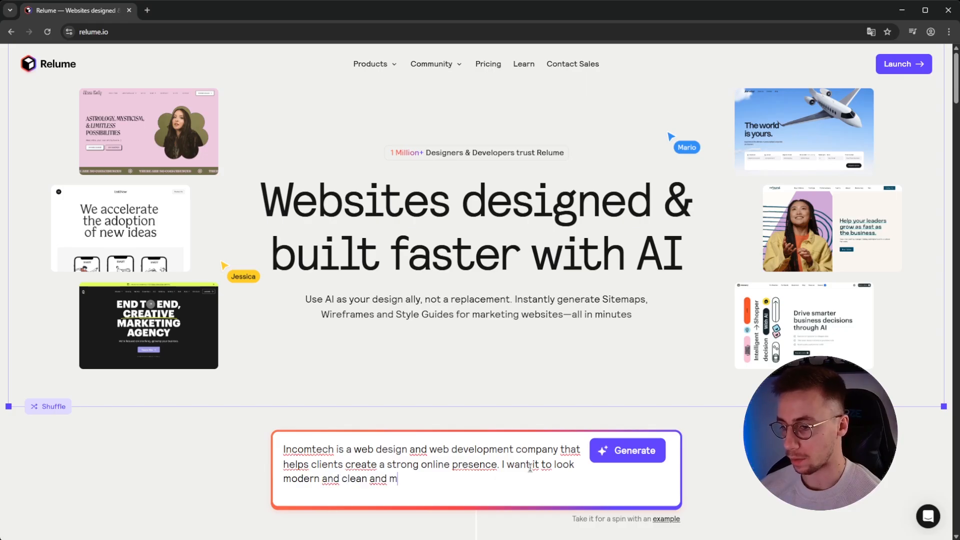
{"action": "type", "text": "inimalistic."}
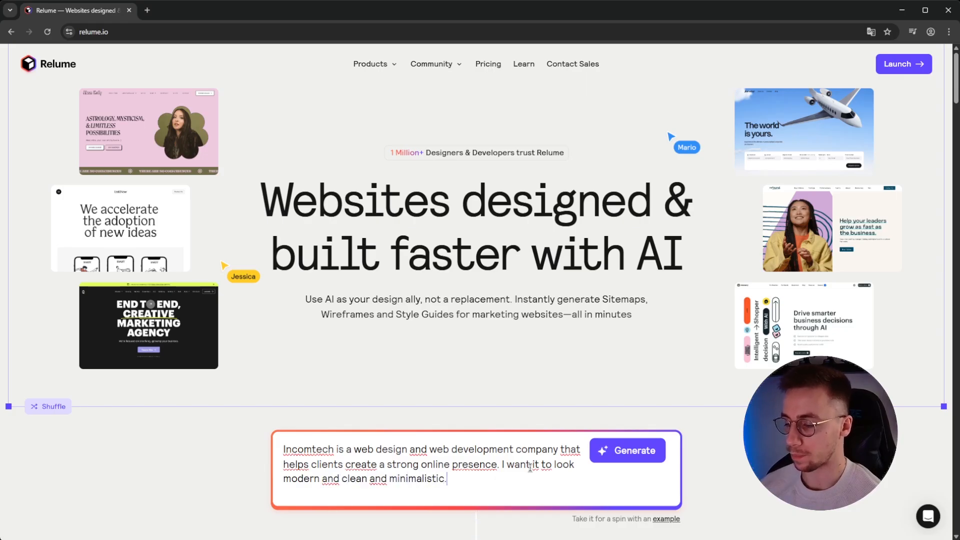
{"action": "left_click_drag", "start_coordinate": [352, 449], "coordinate": [471, 481]}
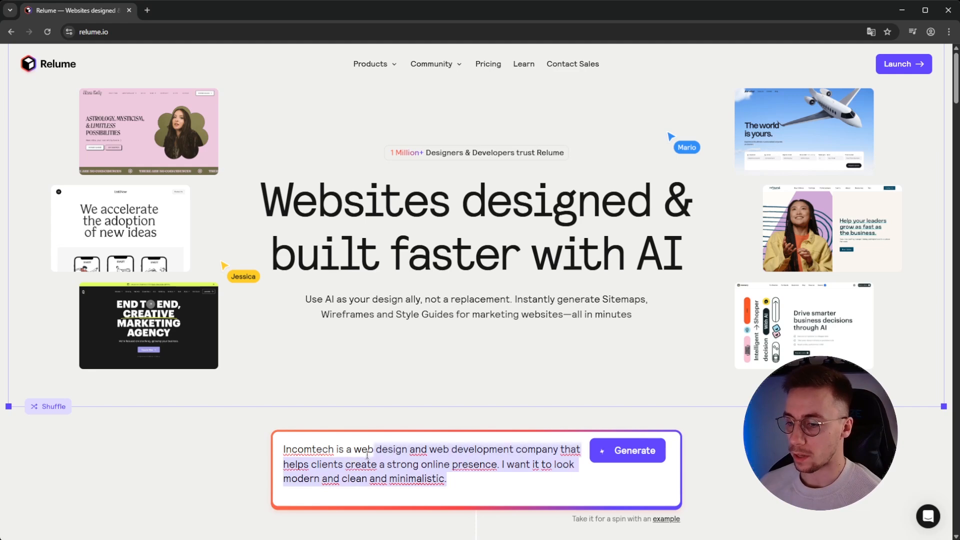
{"action": "left_click", "coordinate": [470, 481]}
{"action": "left_click", "coordinate": [609, 461]}
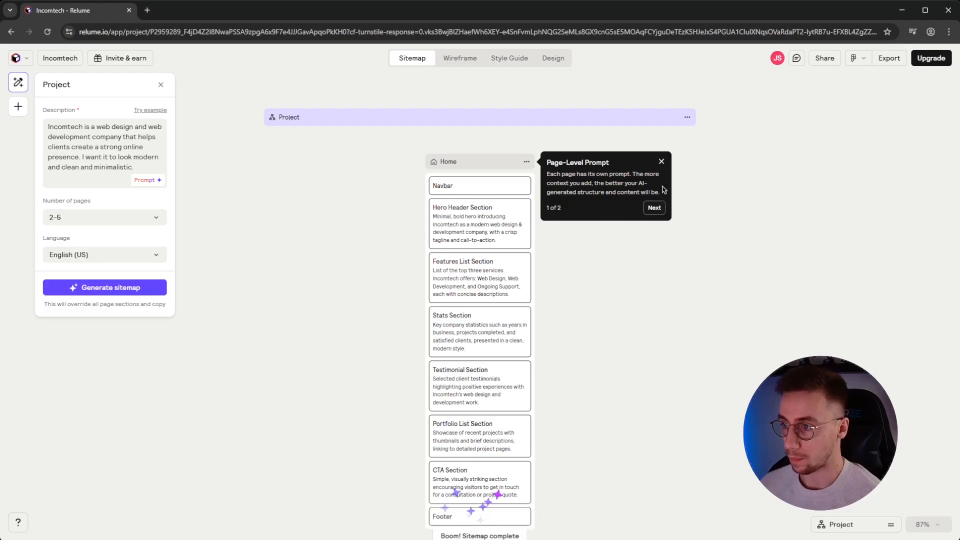
Dismiss the prompt tip and review the Home, About Us, Services and Portfolio sitemap
{"action": "left_click", "coordinate": [662, 162]}
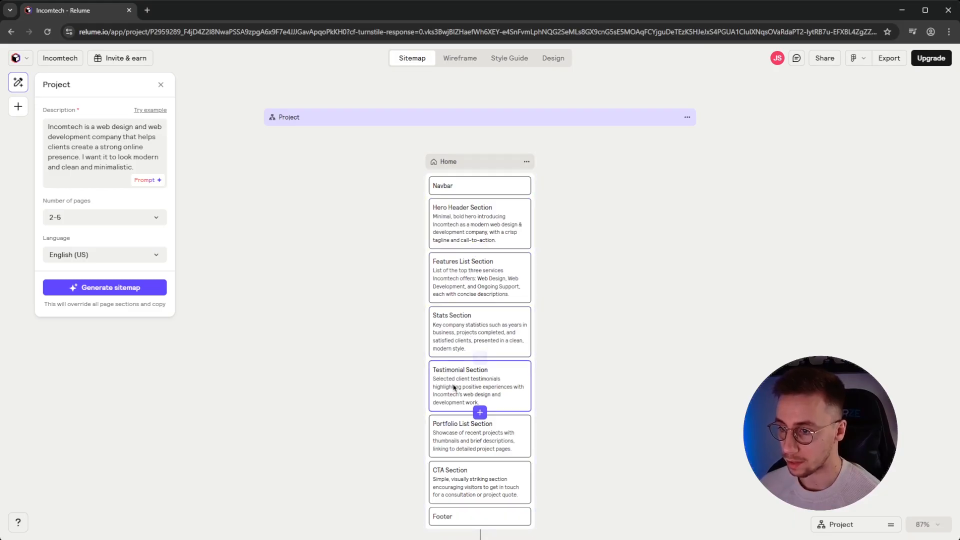
{"action": "left_click", "coordinate": [598, 476]}
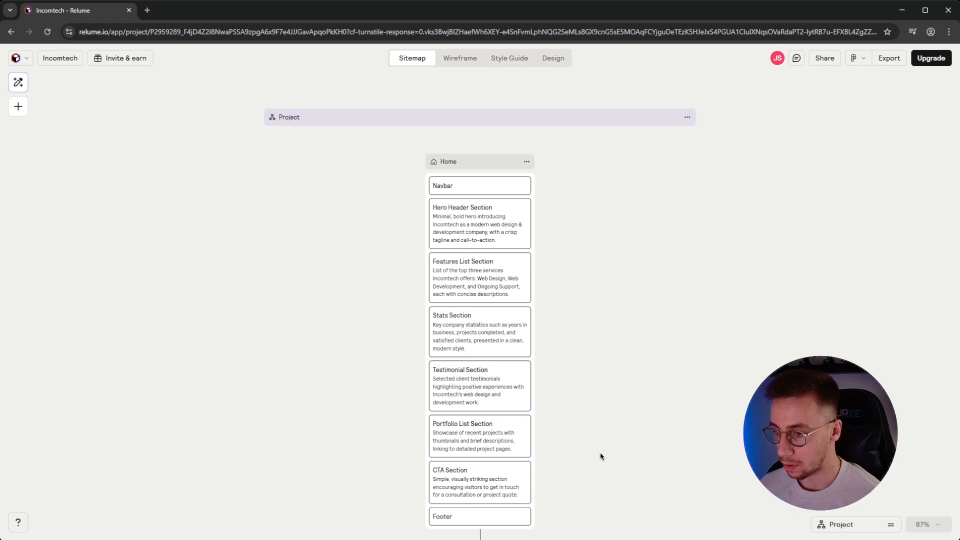
{"action": "scroll", "coordinate": [603, 425], "scroll_direction": "down", "scroll_amount": 5}
{"action": "scroll", "coordinate": [597, 359], "scroll_direction": "down", "scroll_amount": 2}
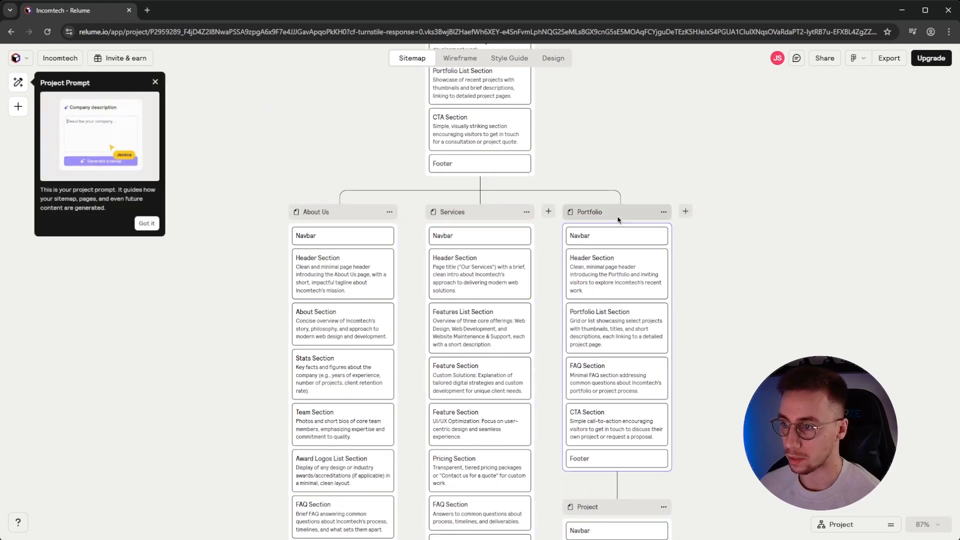
{"action": "scroll", "coordinate": [685, 339], "scroll_direction": "down", "scroll_amount": 3}
{"action": "scroll", "coordinate": [605, 378], "scroll_direction": "up", "scroll_amount": 3}
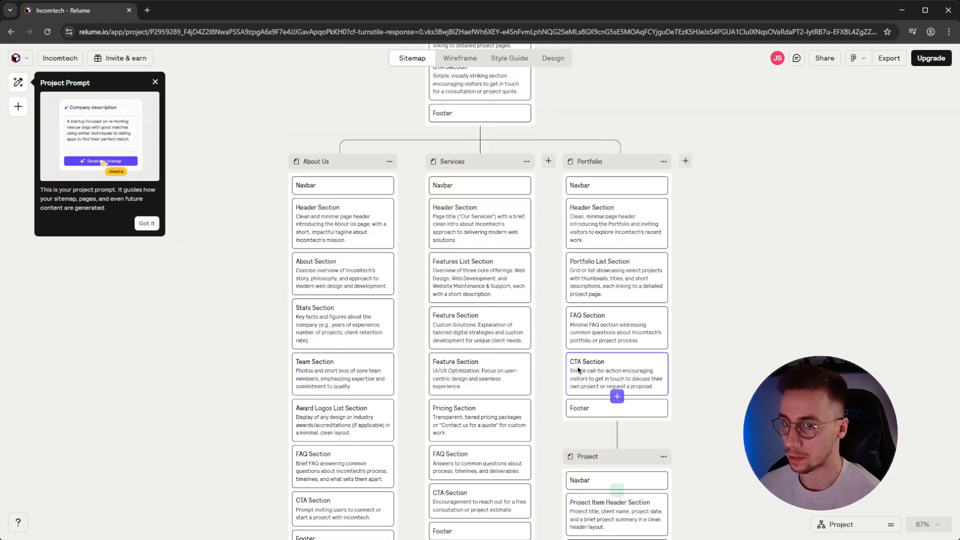
Reopen the Project panel and start editing its Description field
{"action": "left_click", "coordinate": [155, 82]}
{"action": "left_click", "coordinate": [19, 83]}
{"action": "left_click", "coordinate": [105, 156]}
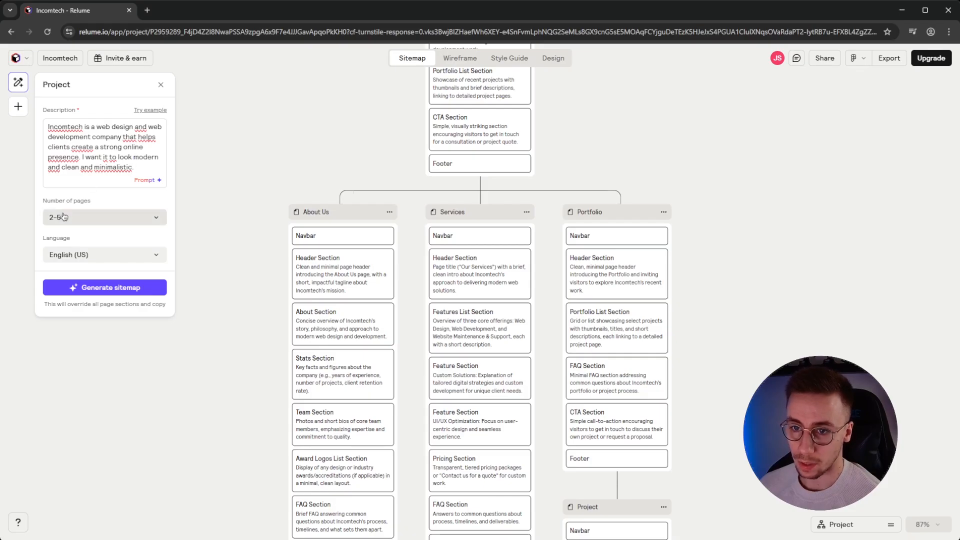
Keep 2-5 pages, add 'We offer Web Design. Web Development (Wordpress and Elementore)' and regenerate, overriding existing work
{"action": "left_click", "coordinate": [113, 225]}
{"action": "left_click", "coordinate": [100, 254]}
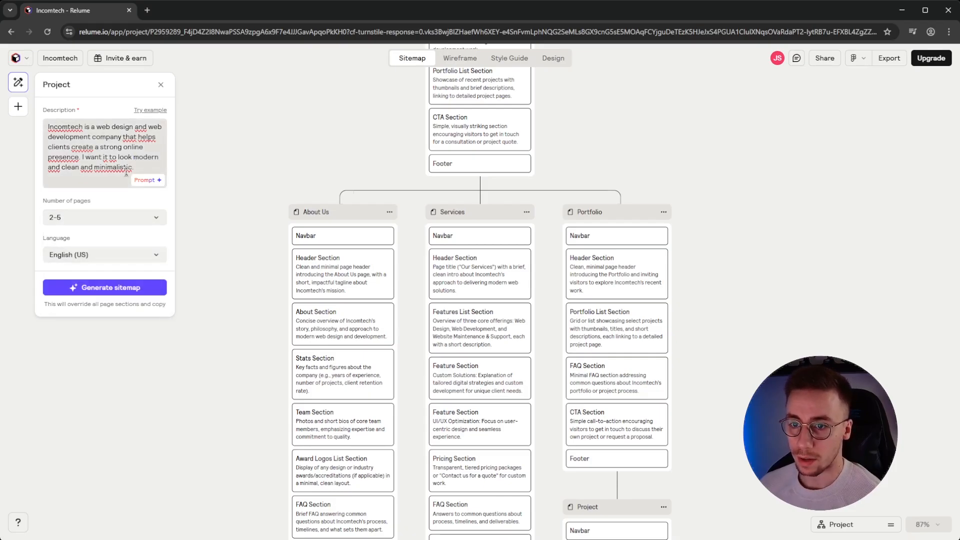
{"action": "left_click", "coordinate": [151, 168]}
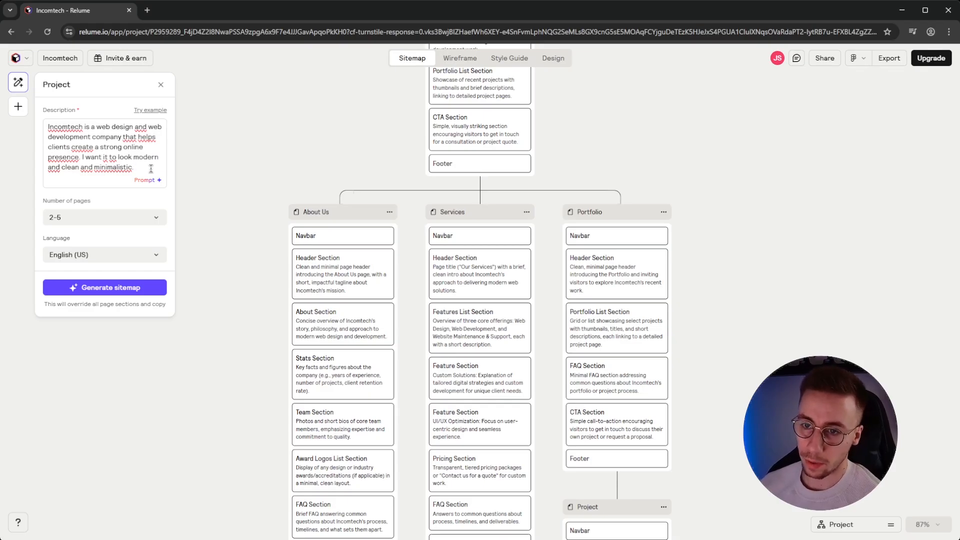
{"action": "type", "text": "We offer "}
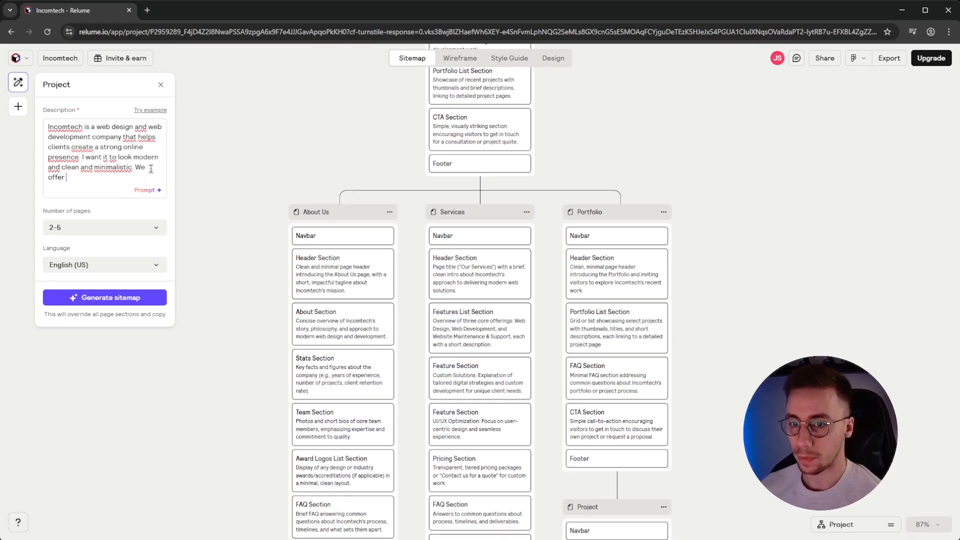
{"action": "type", "text": "Web Design. Web Developm"}
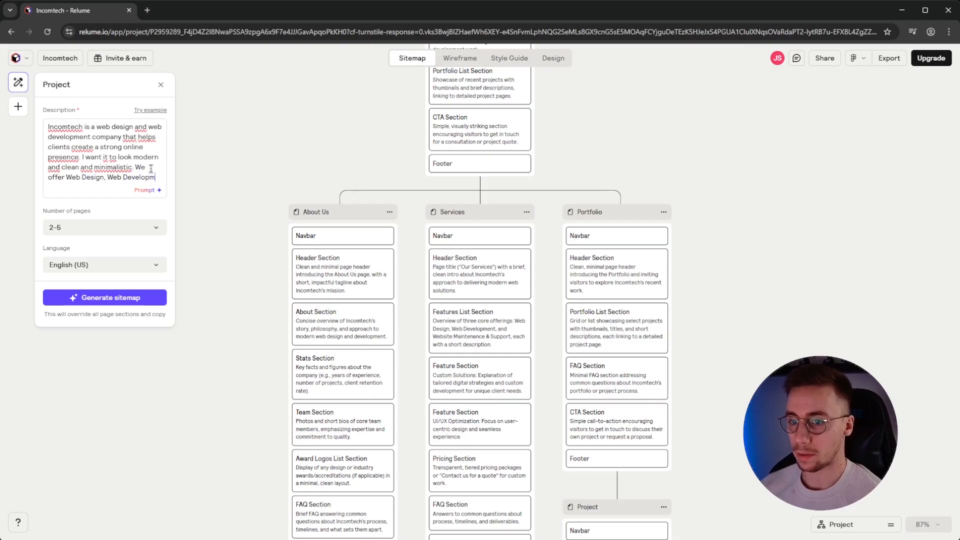
{"action": "type", "text": "ent (Wordpress and E"}
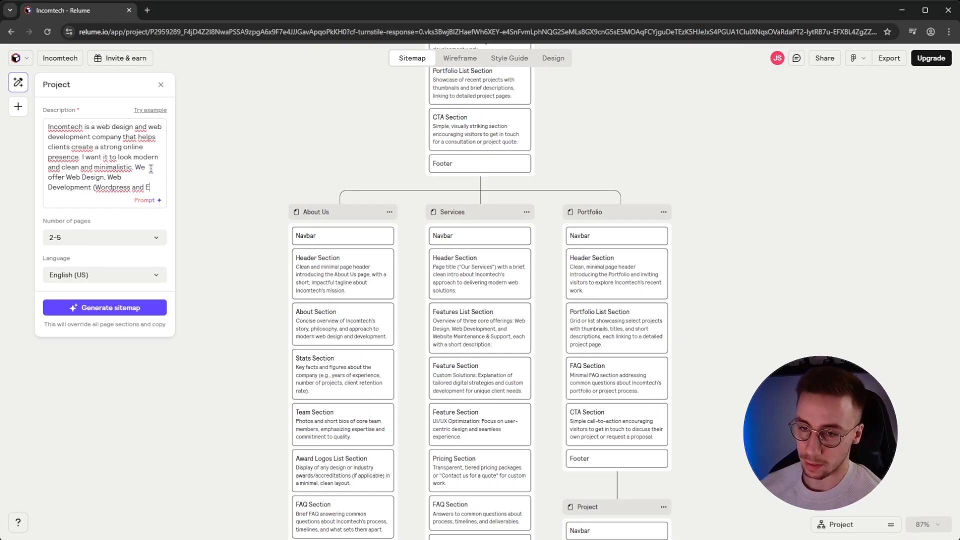
{"action": "type", "text": "lementore)"}
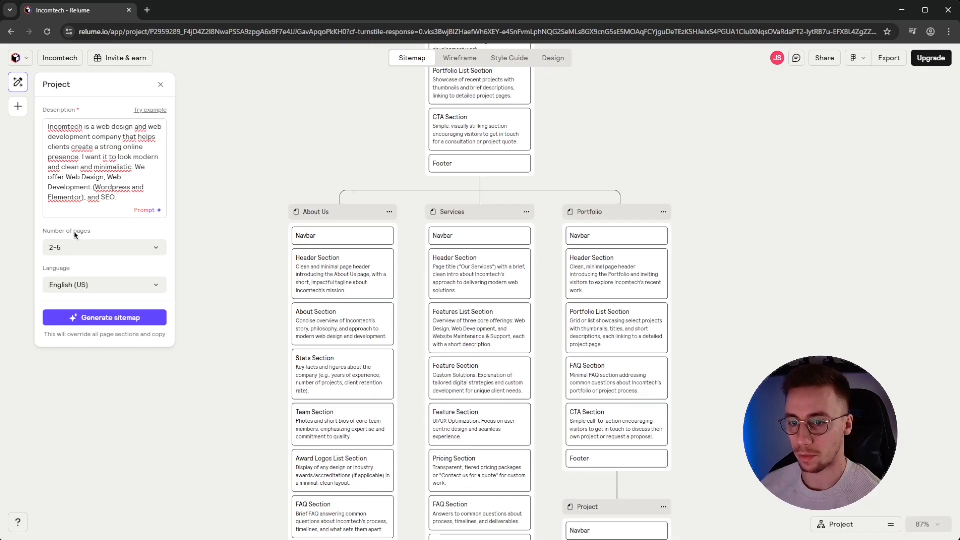
{"action": "left_click", "coordinate": [118, 319]}
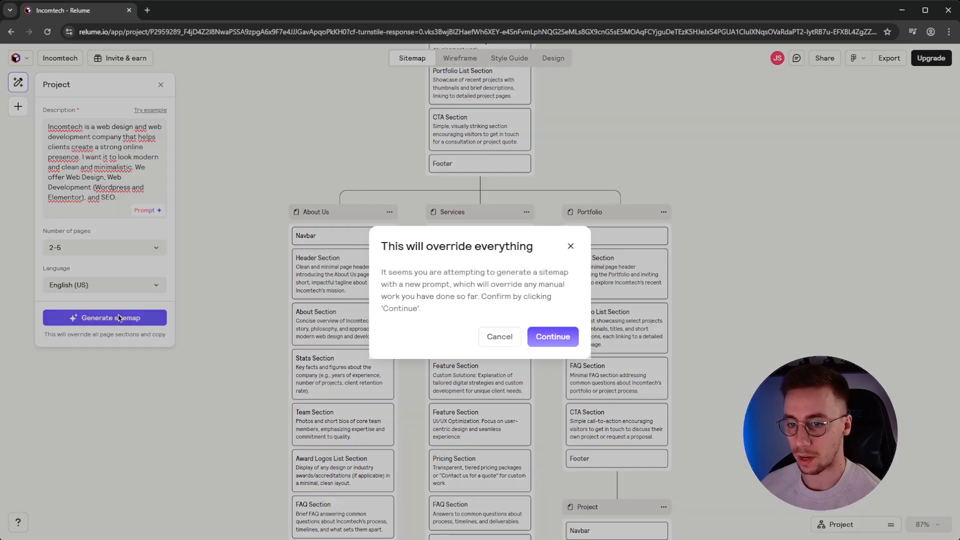
{"action": "left_click", "coordinate": [551, 338]}
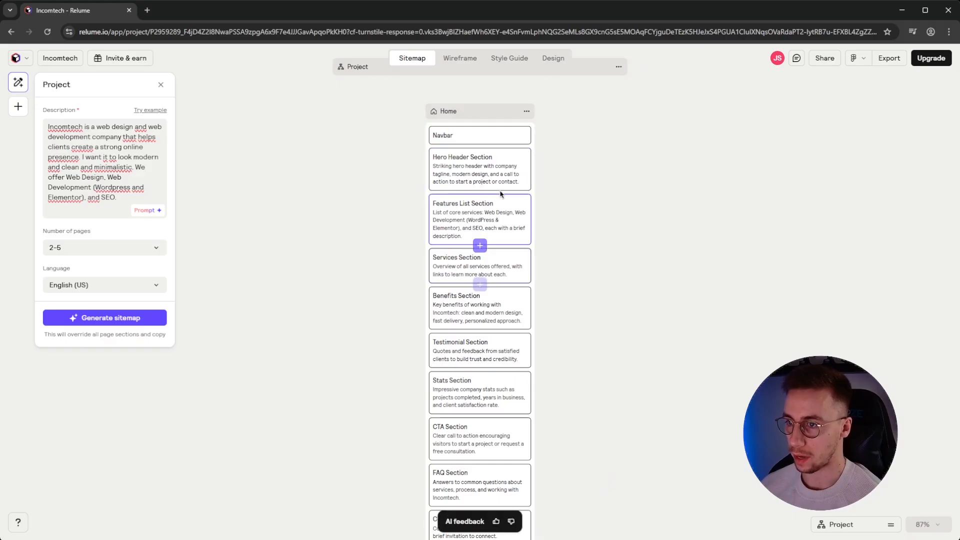
Scroll through the Home, About Us, Services and Service Detail pages and inspect the Feature Section
{"action": "scroll", "coordinate": [484, 240], "scroll_direction": "down", "scroll_amount": 10}
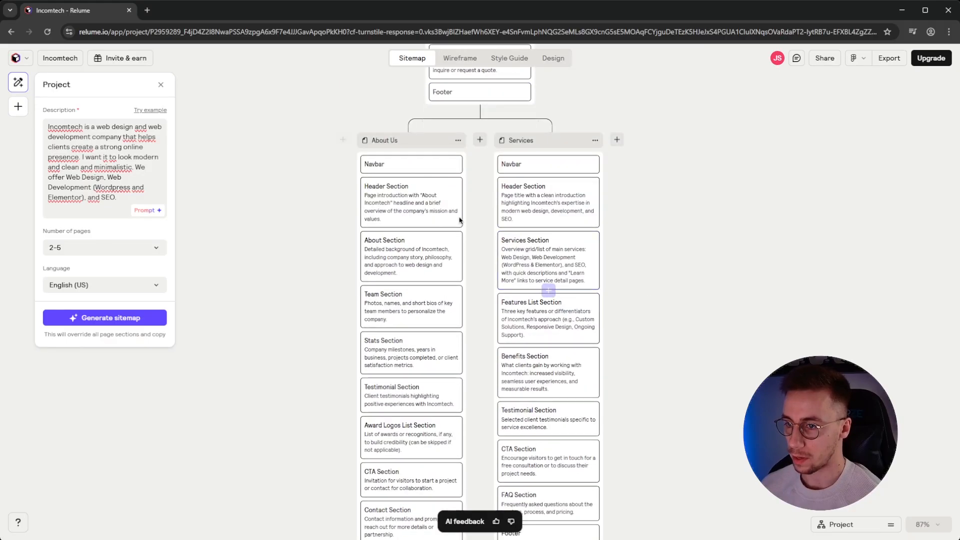
{"action": "scroll", "coordinate": [430, 360], "scroll_direction": "down", "scroll_amount": 2}
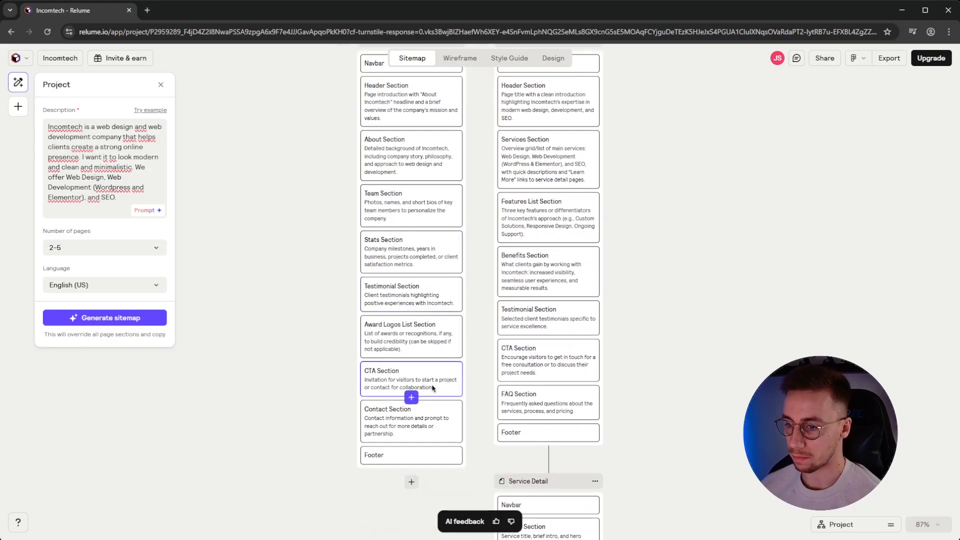
{"action": "scroll", "coordinate": [447, 375], "scroll_direction": "up", "scroll_amount": 4}
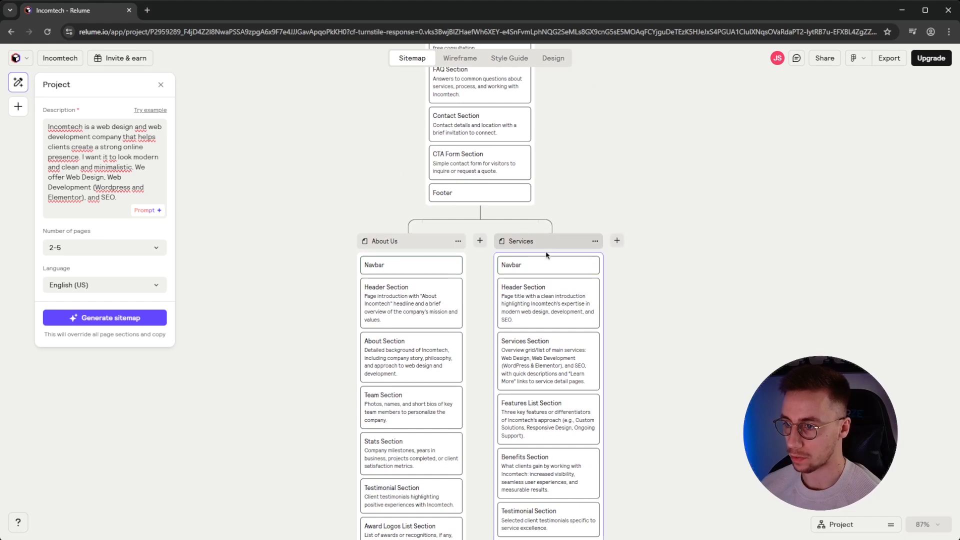
{"action": "scroll", "coordinate": [550, 385], "scroll_direction": "down", "scroll_amount": 4}
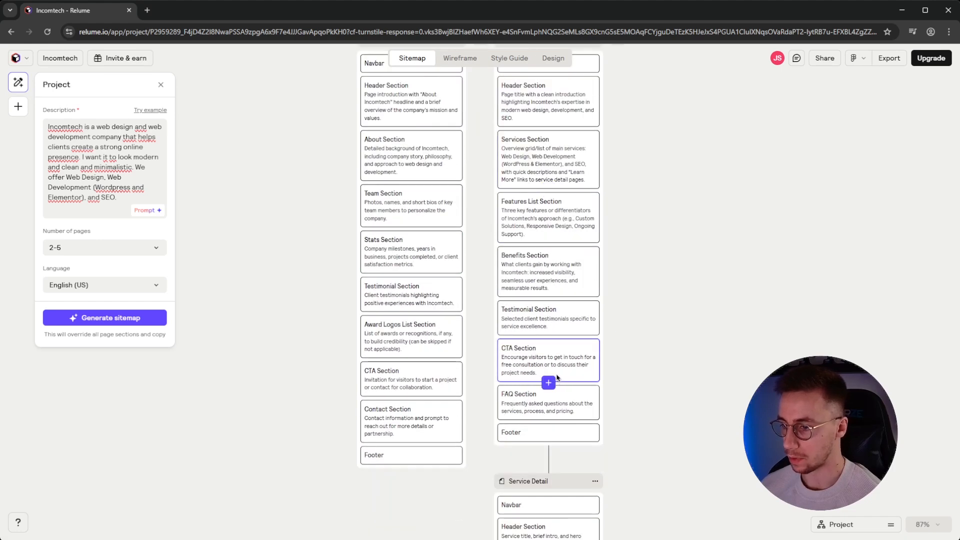
{"action": "scroll", "coordinate": [552, 370], "scroll_direction": "down", "scroll_amount": 3}
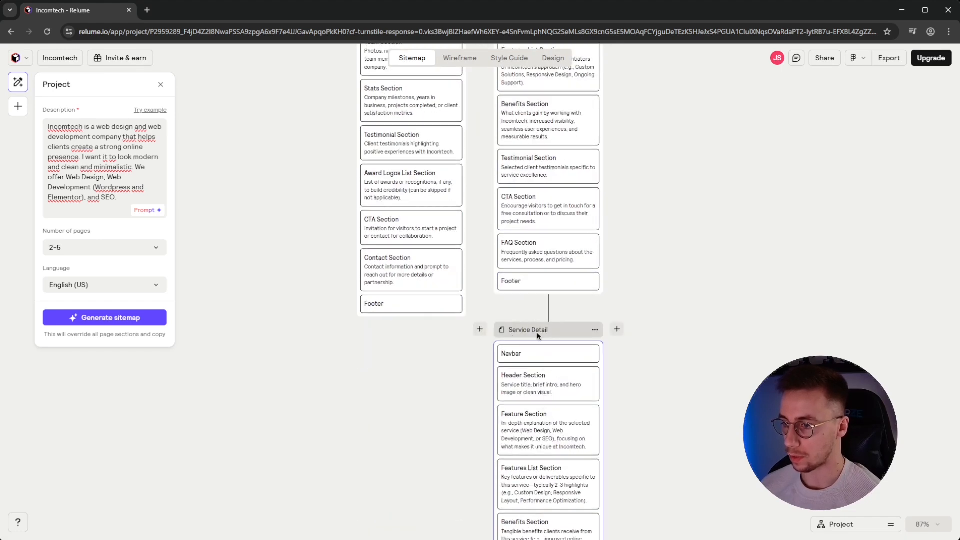
{"action": "scroll", "coordinate": [527, 336], "scroll_direction": "down", "scroll_amount": 6}
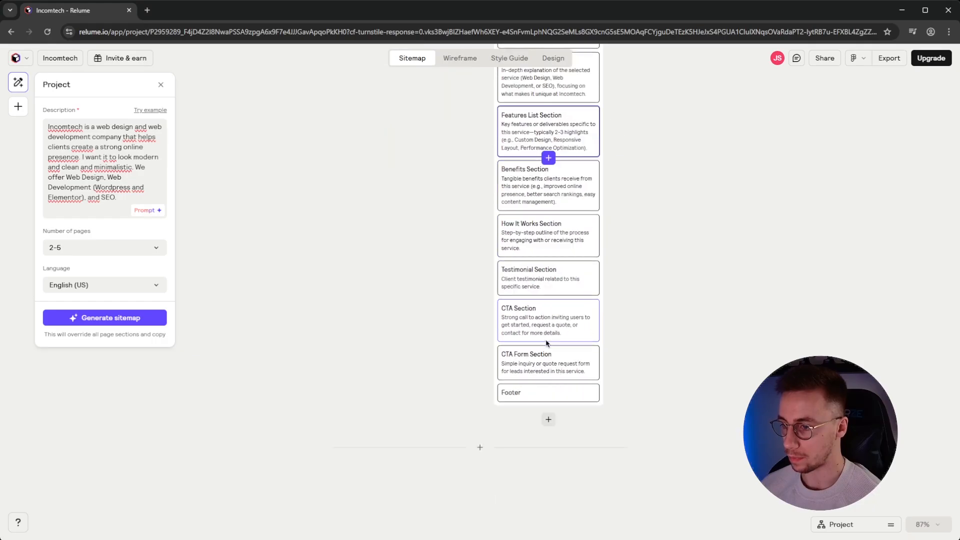
{"action": "scroll", "coordinate": [548, 350], "scroll_direction": "up", "scroll_amount": 1}
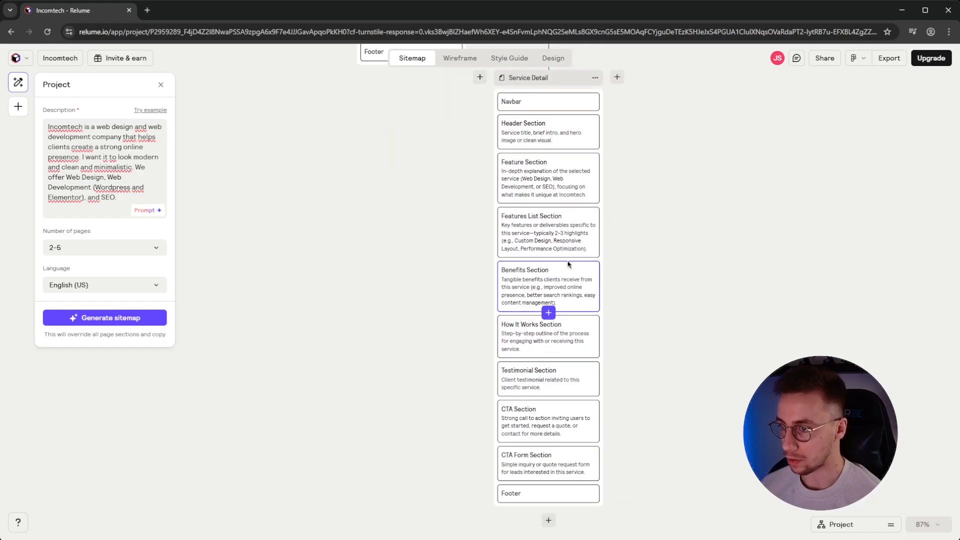
{"action": "left_click", "coordinate": [531, 187]}
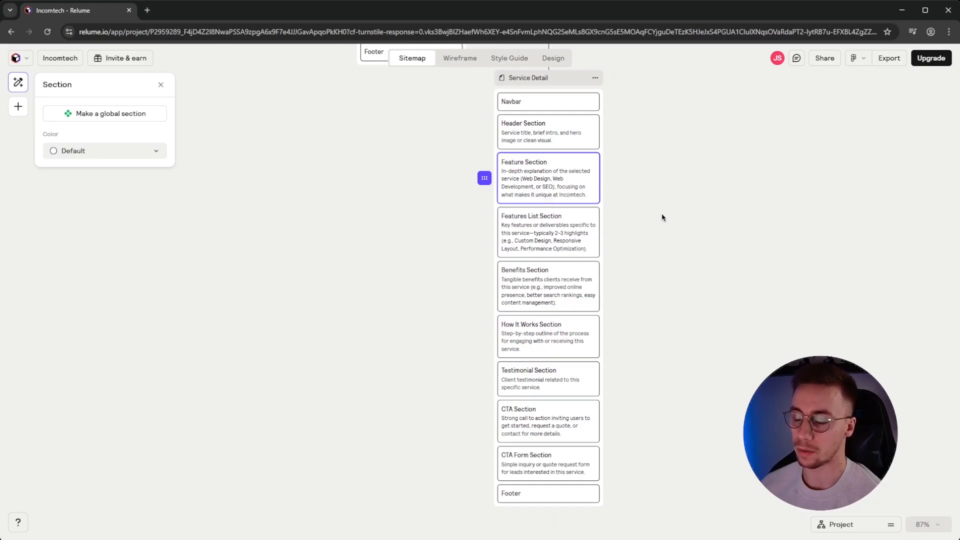
Deselect the Feature Section and scroll back up to the Home page
{"action": "scroll", "coordinate": [668, 335], "scroll_direction": "up", "scroll_amount": 5}
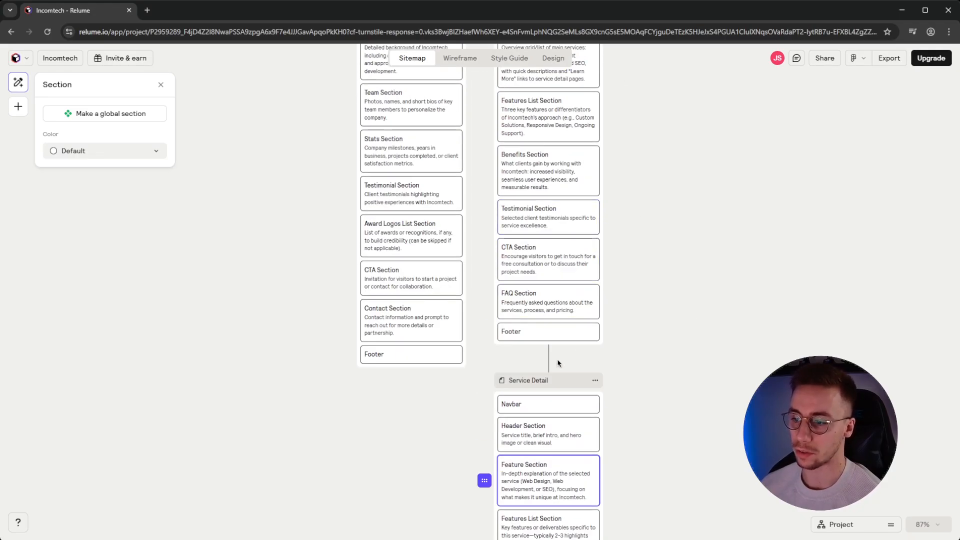
{"action": "left_click", "coordinate": [655, 344]}
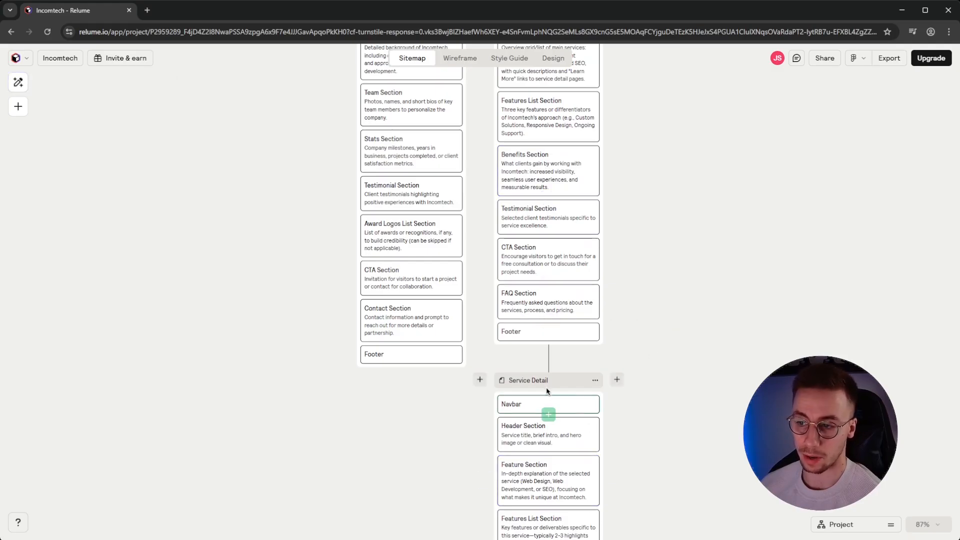
{"action": "scroll", "coordinate": [633, 386], "scroll_direction": "up", "scroll_amount": 12}
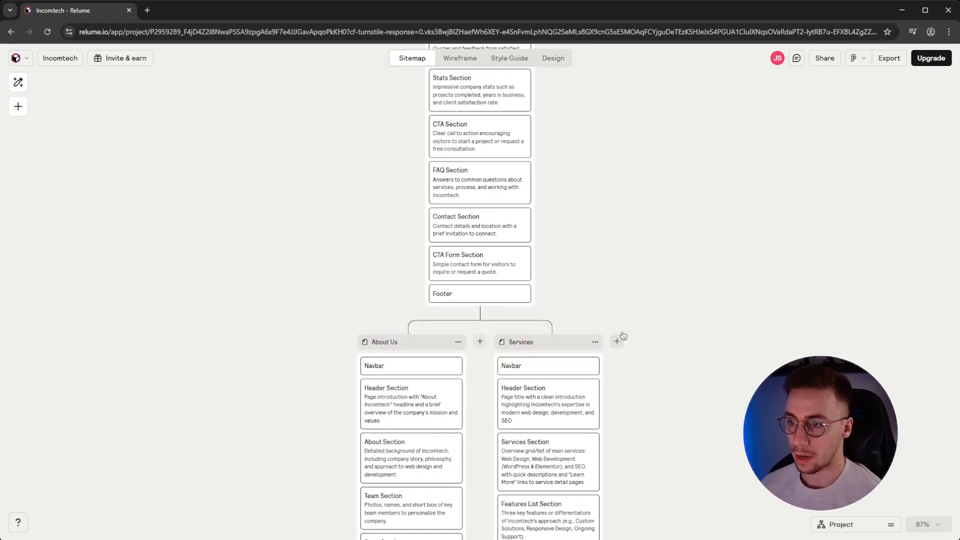
{"action": "scroll", "coordinate": [624, 323], "scroll_direction": "up", "scroll_amount": 2}
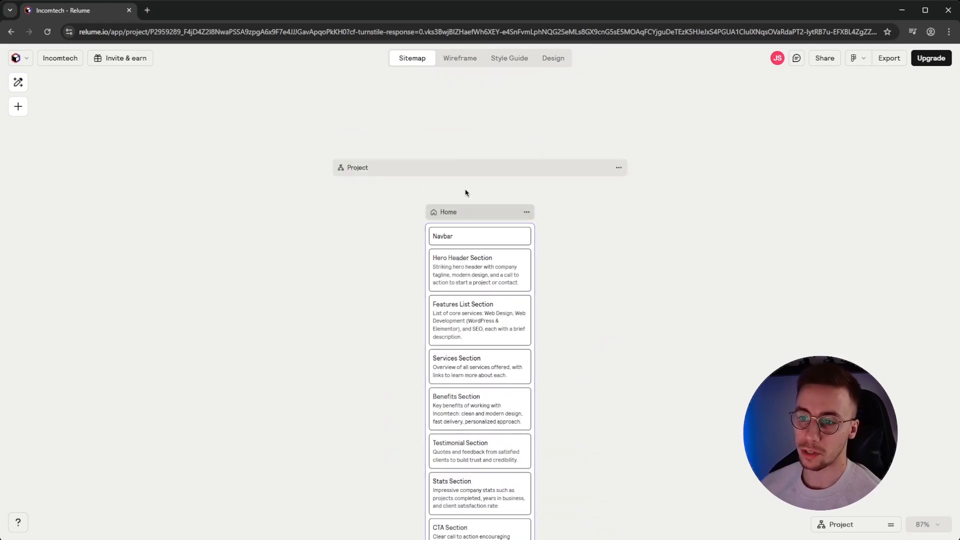
Regenerate the sitemap with 5-10 pages, confirm the override, and scroll through the new pages
{"action": "left_click", "coordinate": [455, 167]}
{"action": "left_click", "coordinate": [95, 250]}
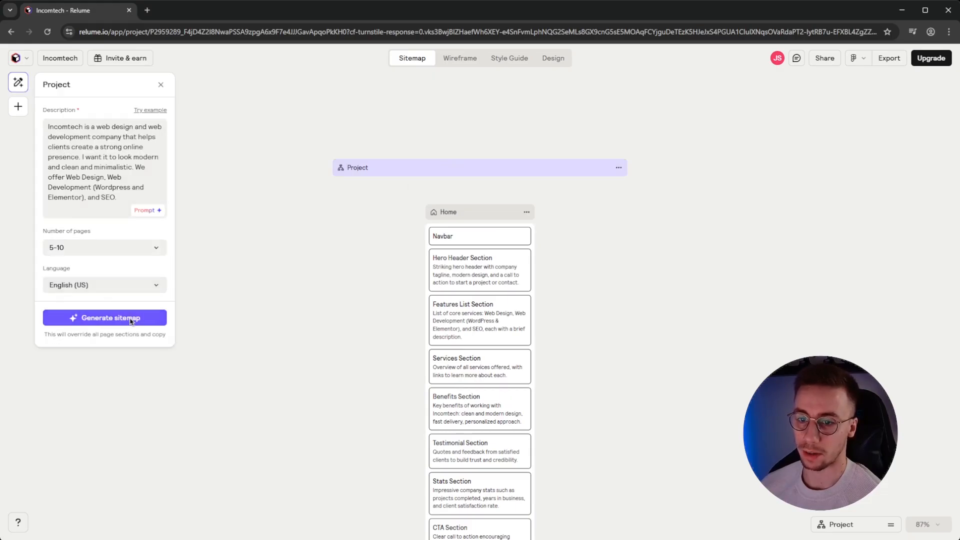
{"action": "left_click", "coordinate": [131, 320]}
{"action": "left_click", "coordinate": [552, 337]}
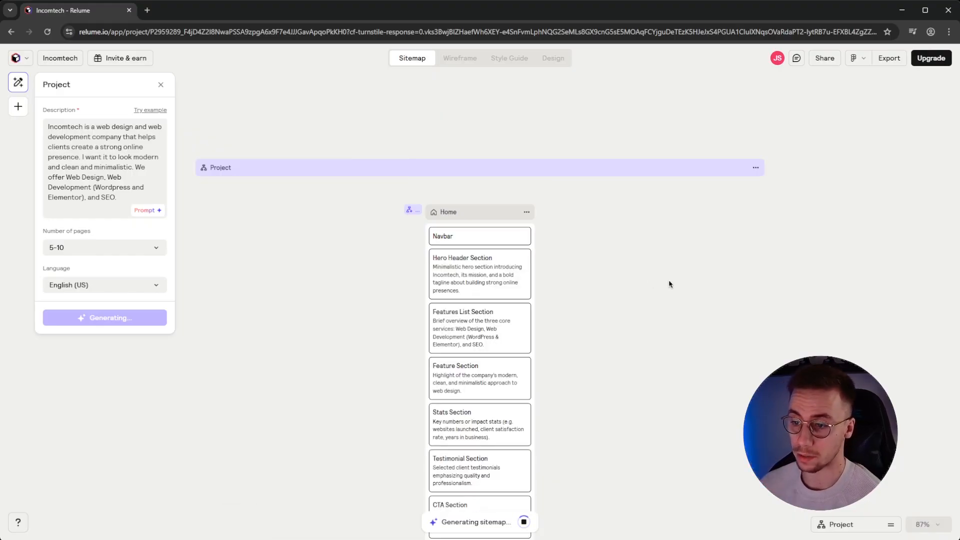
{"action": "scroll", "coordinate": [590, 298], "scroll_direction": "down", "scroll_amount": 7}
{"action": "scroll", "coordinate": [560, 334], "scroll_direction": "down", "scroll_amount": 1}
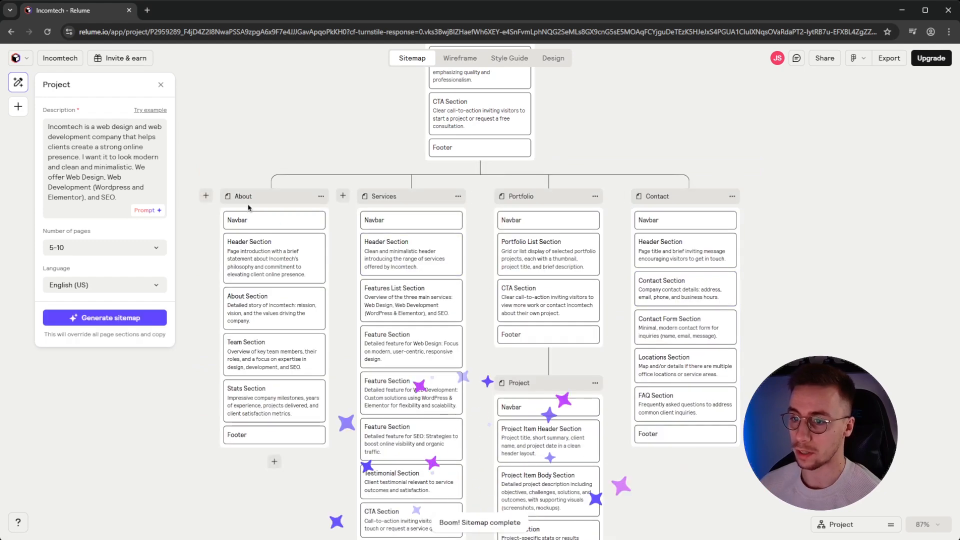
{"action": "scroll", "coordinate": [525, 215], "scroll_direction": "down", "scroll_amount": 3}
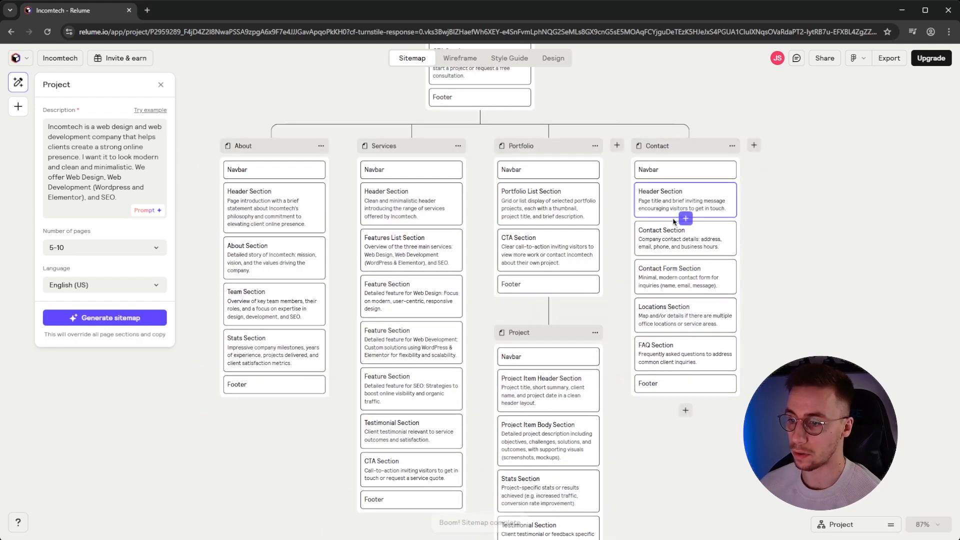
{"action": "scroll", "coordinate": [520, 265], "scroll_direction": "down", "scroll_amount": 4}
Select the Portfolio List Section, browse the add-section library below it, and close it unchanged
{"action": "scroll", "coordinate": [506, 289], "scroll_direction": "up", "scroll_amount": 4}
{"action": "scroll", "coordinate": [612, 293], "scroll_direction": "up", "scroll_amount": 4}
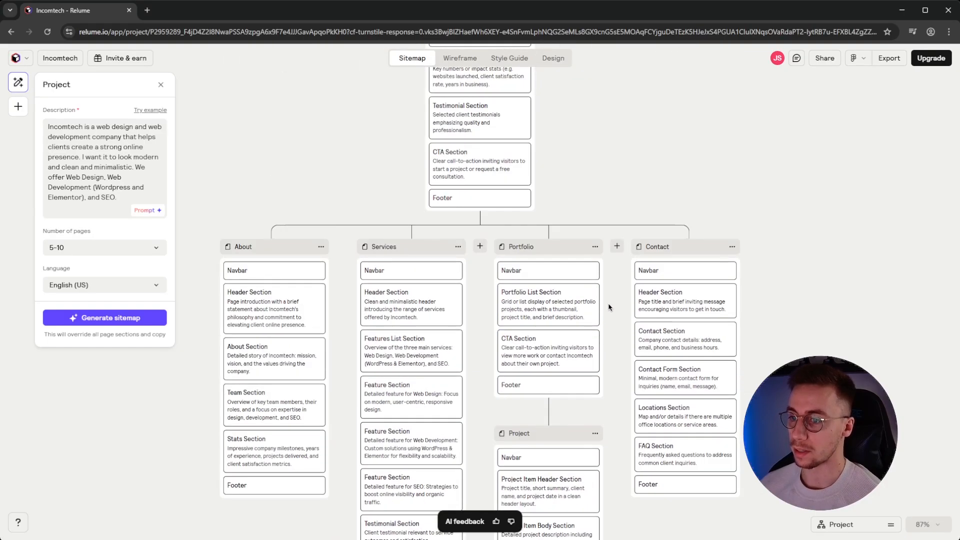
{"action": "scroll", "coordinate": [609, 306], "scroll_direction": "down", "scroll_amount": 1}
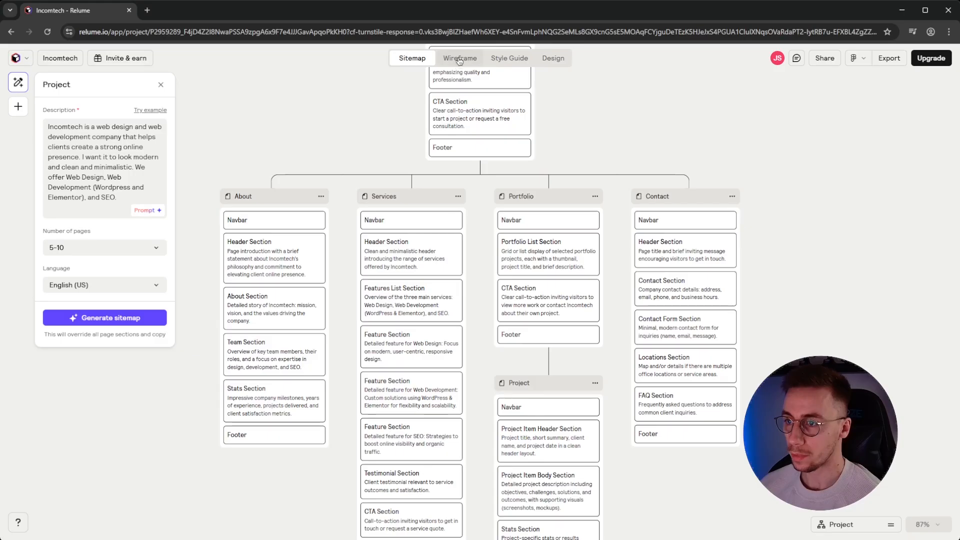
{"action": "scroll", "coordinate": [760, 235], "scroll_direction": "down", "scroll_amount": 3}
{"action": "scroll", "coordinate": [674, 242], "scroll_direction": "up", "scroll_amount": 4}
{"action": "left_click", "coordinate": [548, 306]}
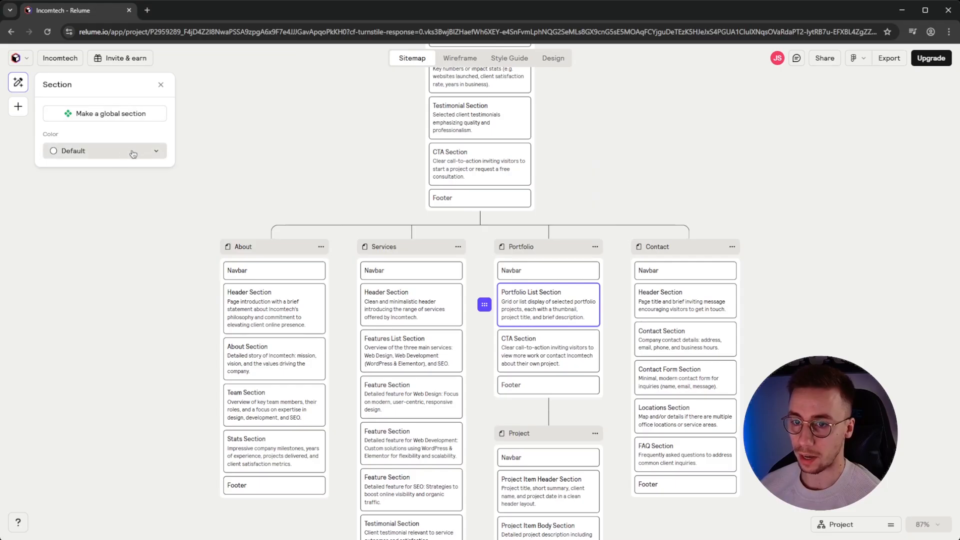
{"action": "left_click", "coordinate": [549, 328]}
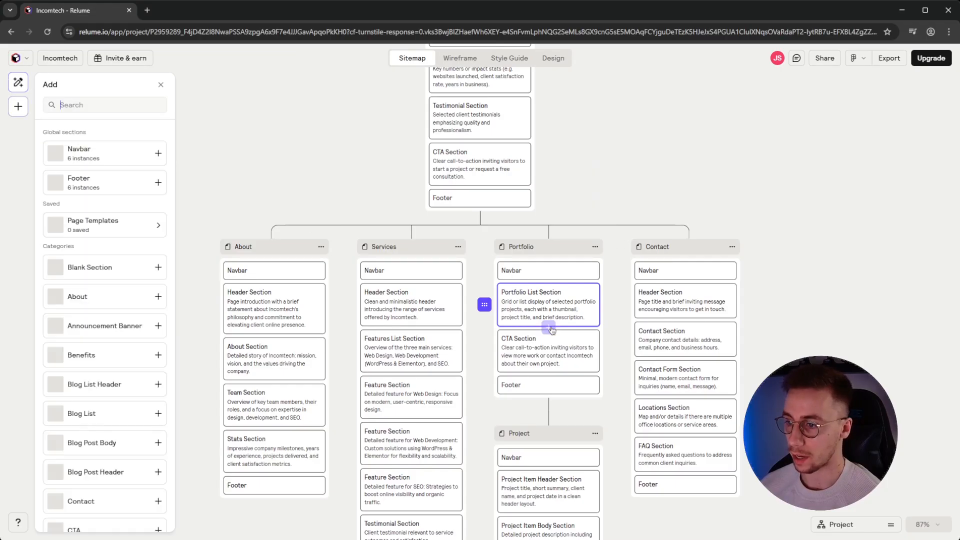
{"action": "scroll", "coordinate": [123, 249], "scroll_direction": "down", "scroll_amount": 6}
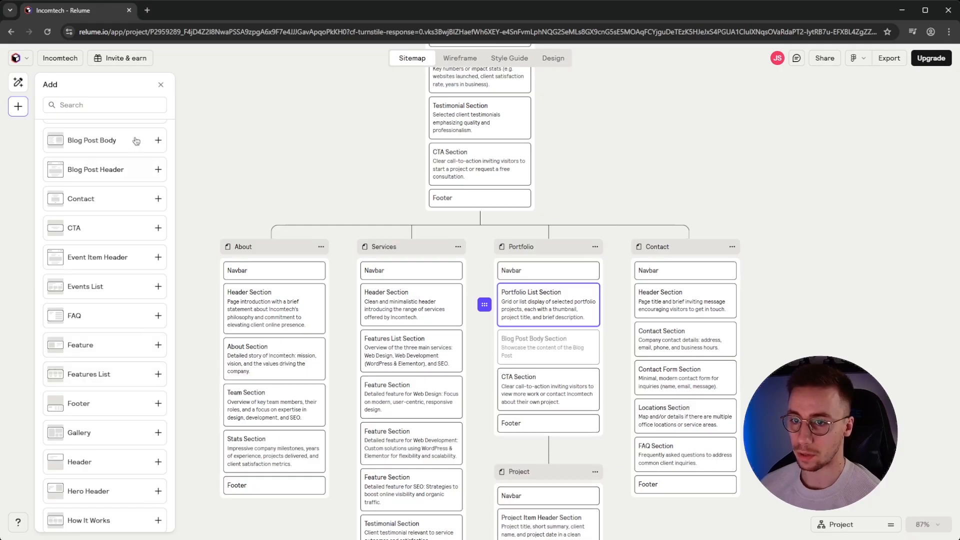
{"action": "left_click", "coordinate": [161, 85]}
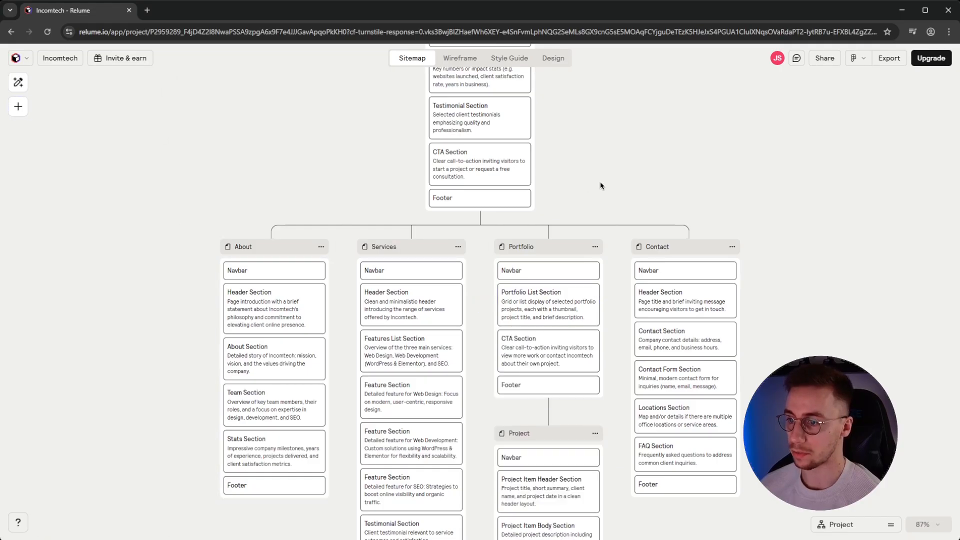
{"action": "scroll", "coordinate": [602, 180], "scroll_direction": "up", "scroll_amount": 6}
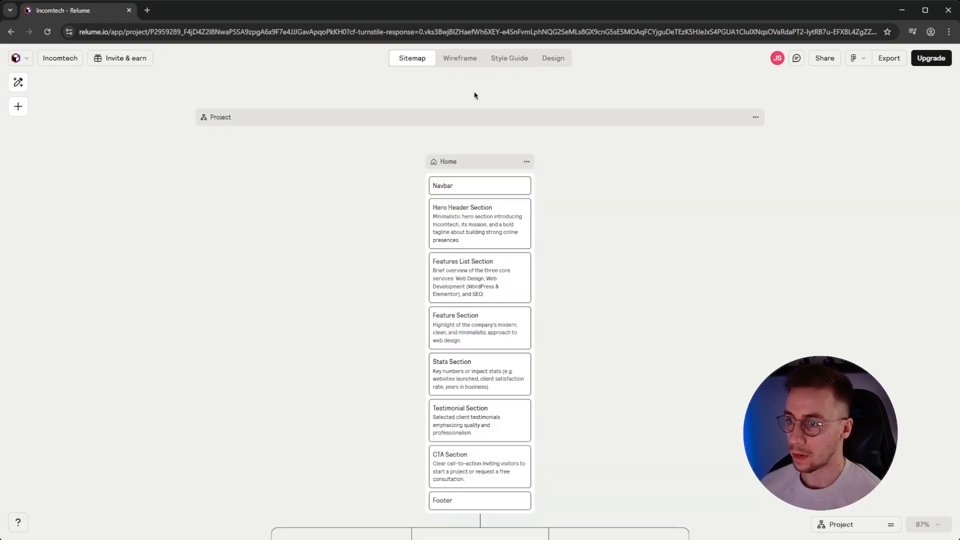
Generate the wireframes and pan the canvas to the Home page hero wireframe
{"action": "left_click", "coordinate": [459, 59]}
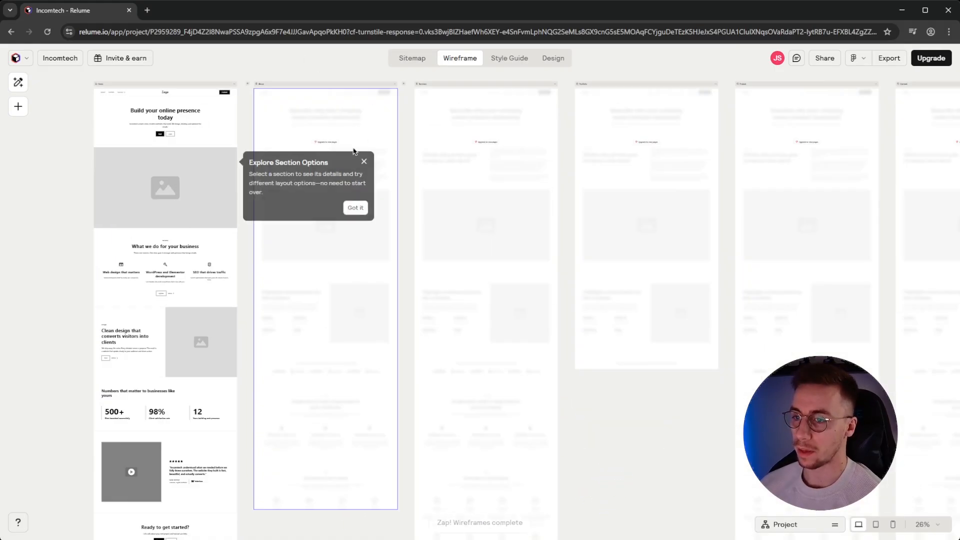
{"action": "scroll", "coordinate": [340, 158], "scroll_direction": "up", "scroll_amount": 5}
{"action": "left_click_drag", "start_coordinate": [509, 163], "coordinate": [653, 390]}
{"action": "left_click", "coordinate": [313, 409]}
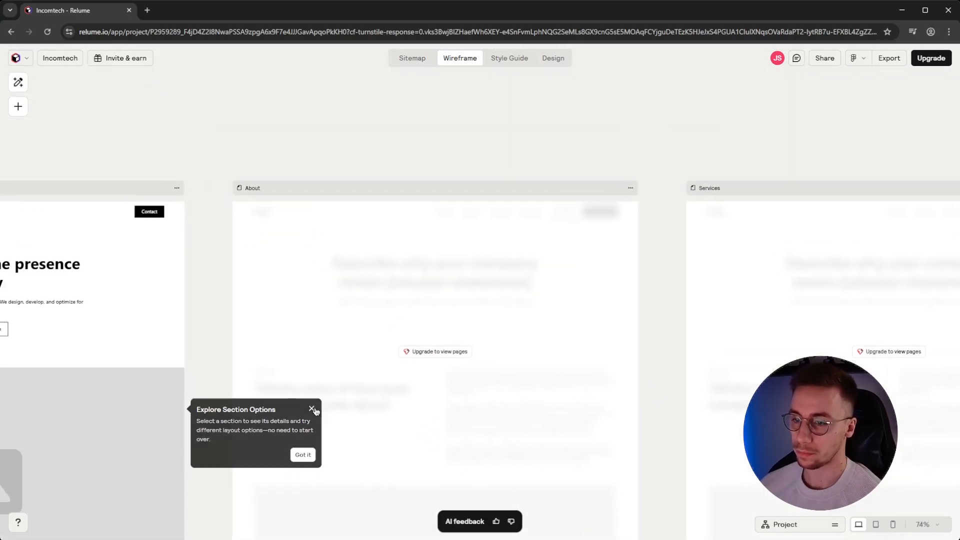
{"action": "left_click_drag", "start_coordinate": [208, 345], "coordinate": [665, 259]}
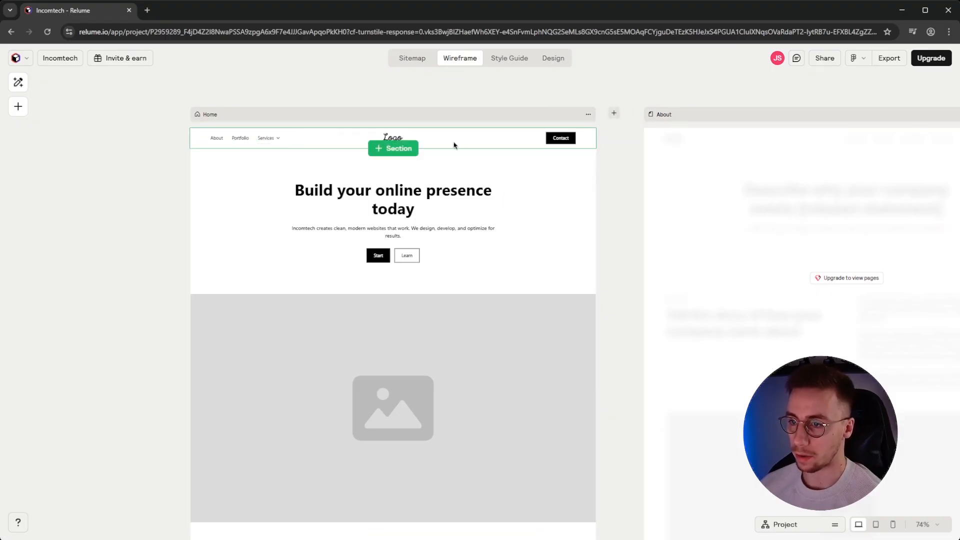
Replace the Home hero's Header 145 component with the Header 137 split layout
{"action": "scroll", "coordinate": [491, 219], "scroll_direction": "down", "scroll_amount": 3}
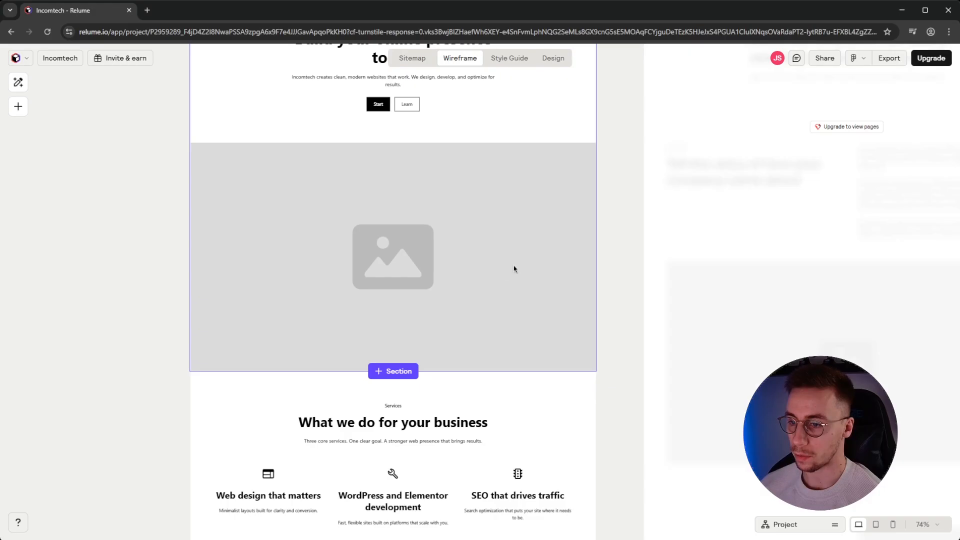
{"action": "left_click", "coordinate": [398, 265]}
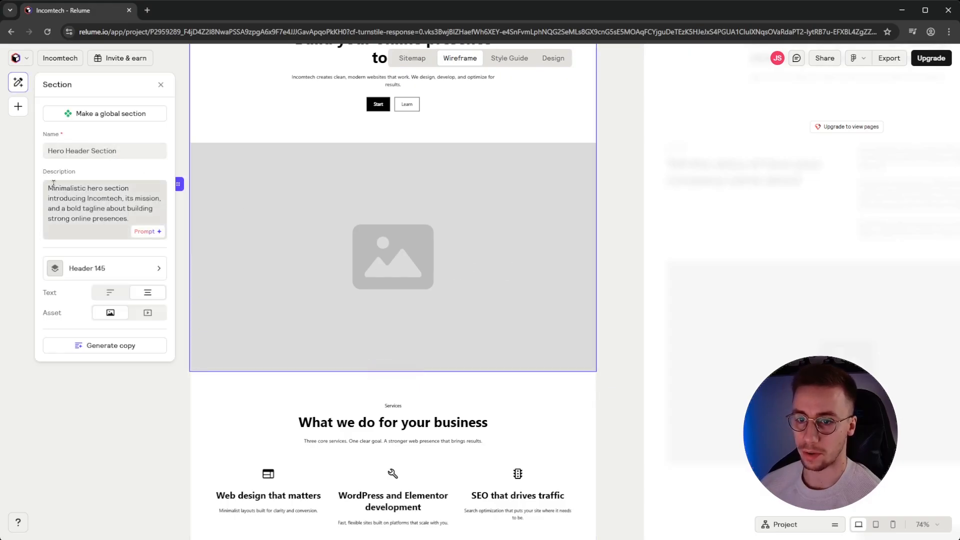
{"action": "left_click_drag", "start_coordinate": [51, 186], "coordinate": [127, 219]}
{"action": "left_click", "coordinate": [127, 219]}
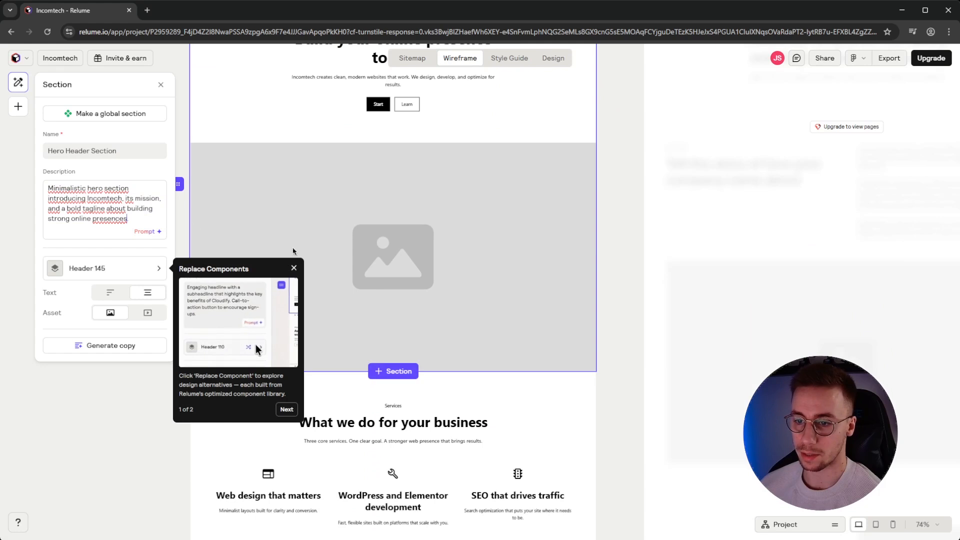
{"action": "left_click", "coordinate": [294, 268]}
{"action": "left_click", "coordinate": [161, 275]}
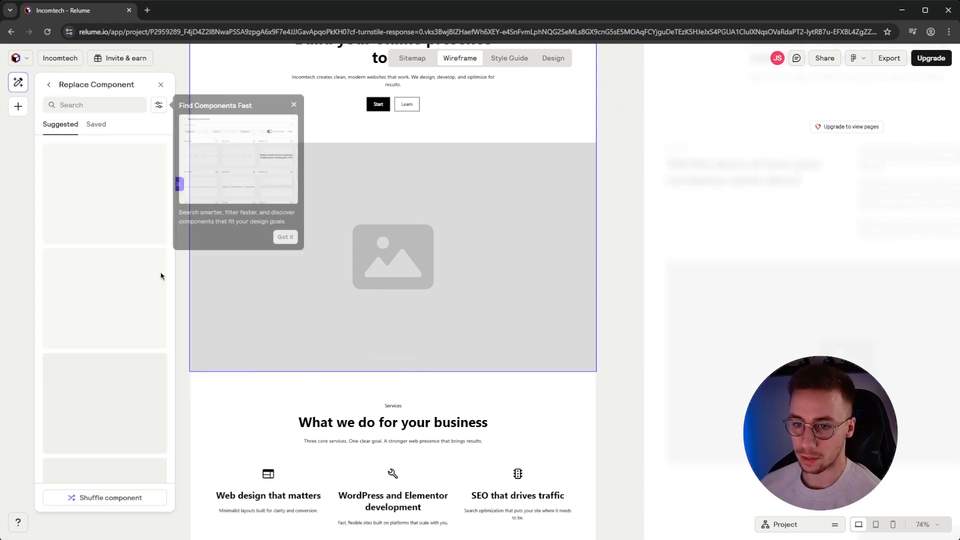
{"action": "left_click", "coordinate": [294, 104]}
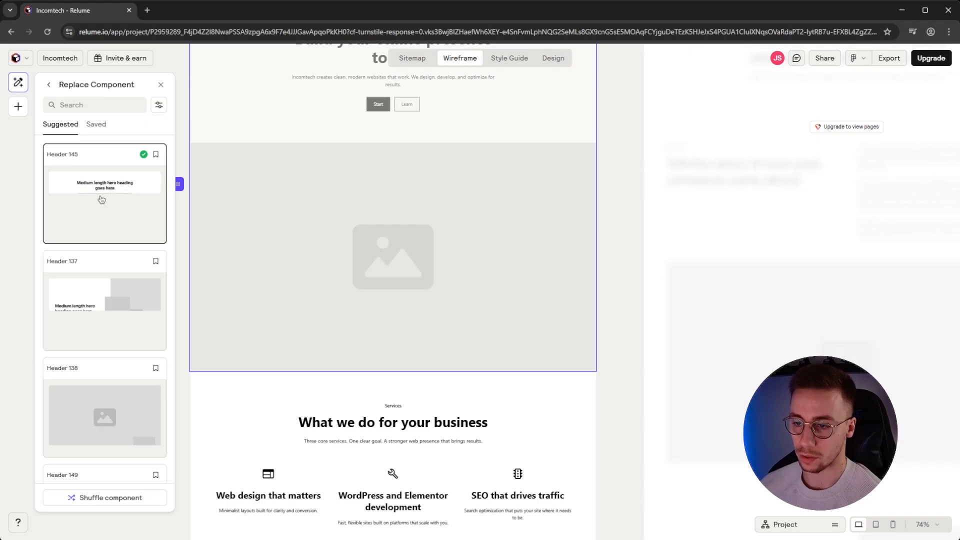
{"action": "left_click", "coordinate": [102, 316]}
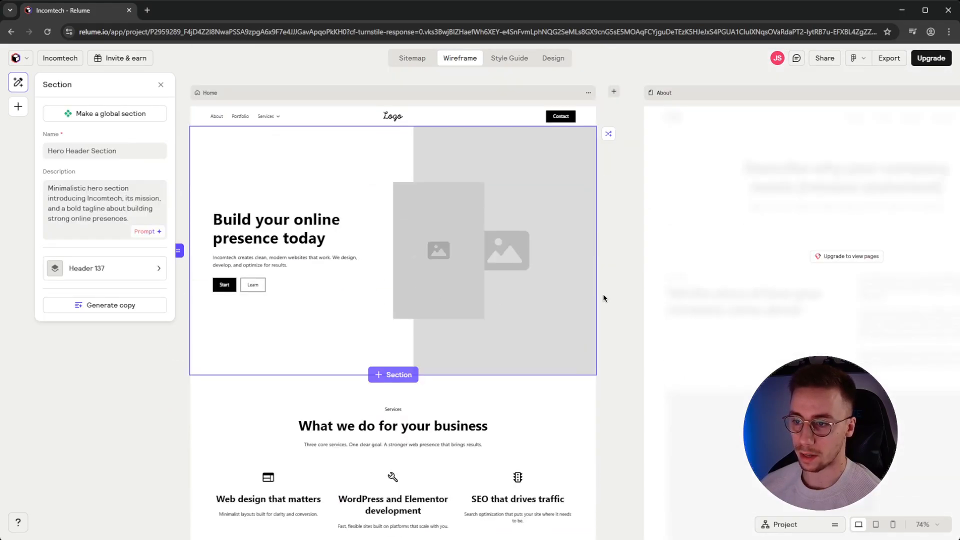
{"action": "left_click", "coordinate": [603, 299]}
{"action": "scroll", "coordinate": [605, 242], "scroll_direction": "down", "scroll_amount": 3}
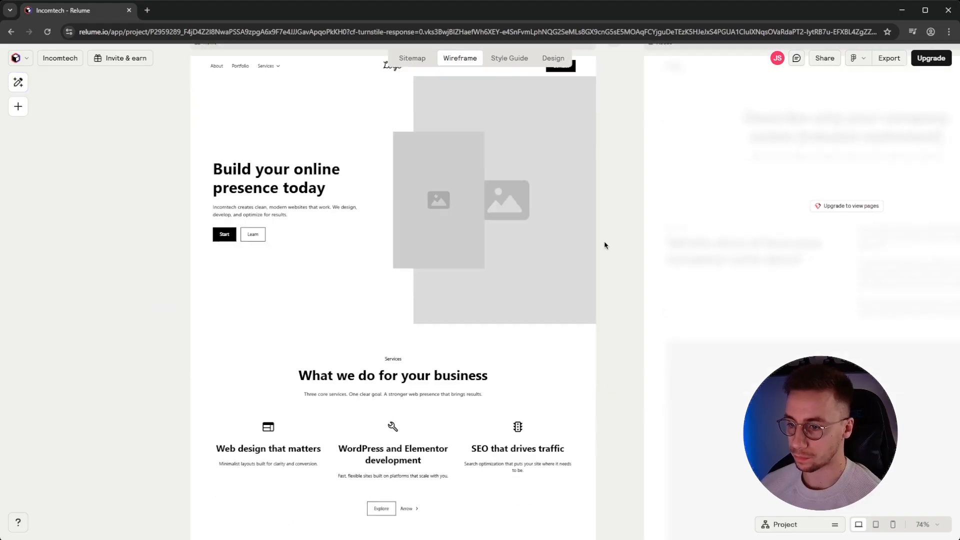
{"action": "scroll", "coordinate": [436, 266], "scroll_direction": "down", "scroll_amount": 2}
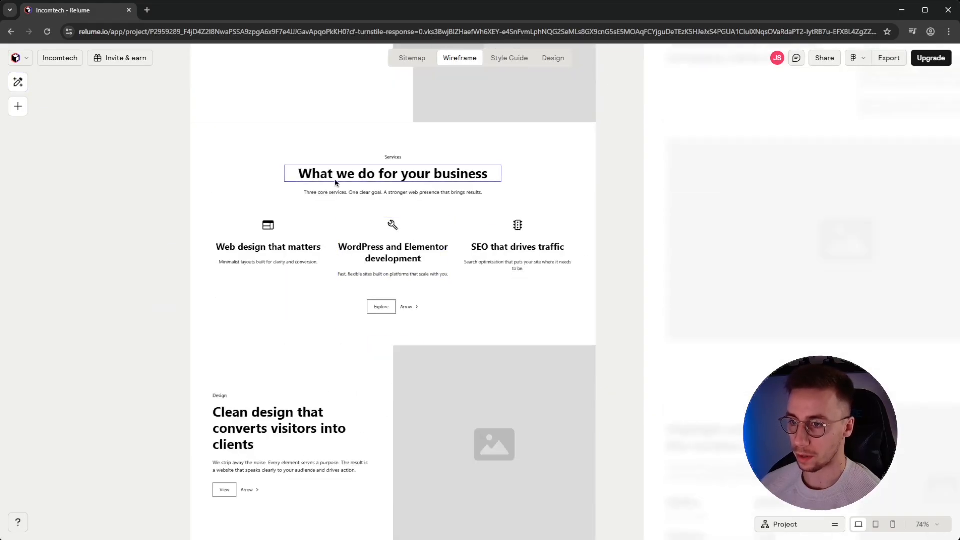
{"action": "left_click", "coordinate": [556, 257]}
{"action": "scroll", "coordinate": [554, 259], "scroll_direction": "down", "scroll_amount": 4}
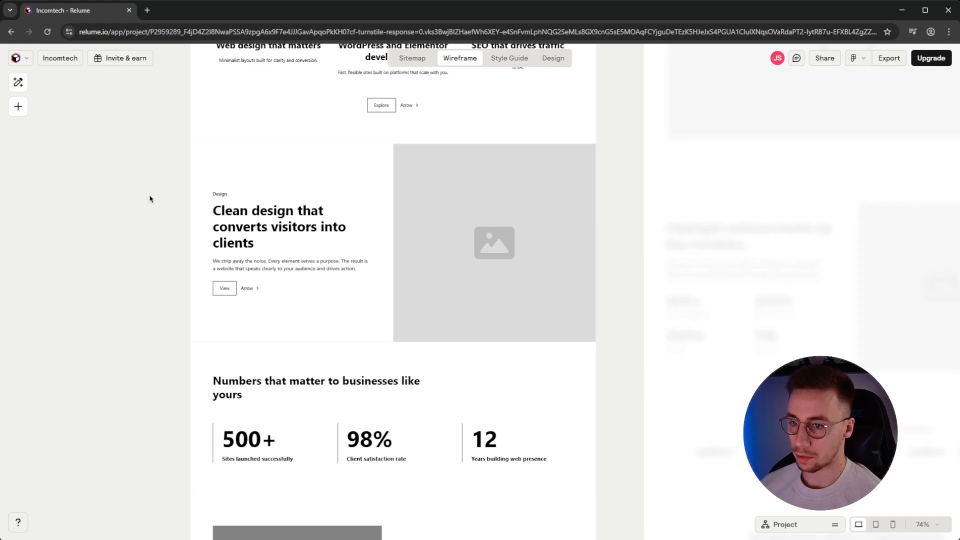
{"action": "scroll", "coordinate": [297, 235], "scroll_direction": "down", "scroll_amount": 4}
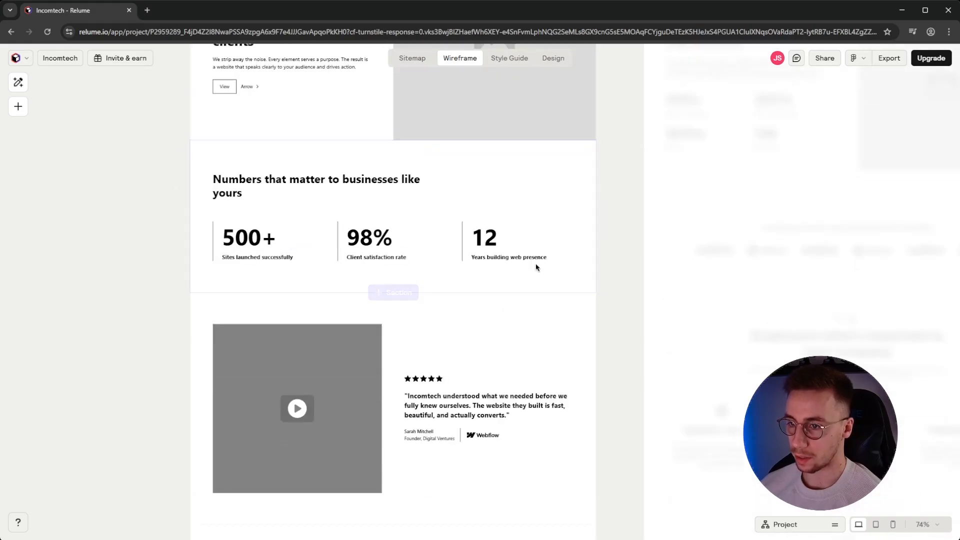
{"action": "scroll", "coordinate": [535, 263], "scroll_direction": "down", "scroll_amount": 3}
{"action": "scroll", "coordinate": [253, 231], "scroll_direction": "down", "scroll_amount": 3}
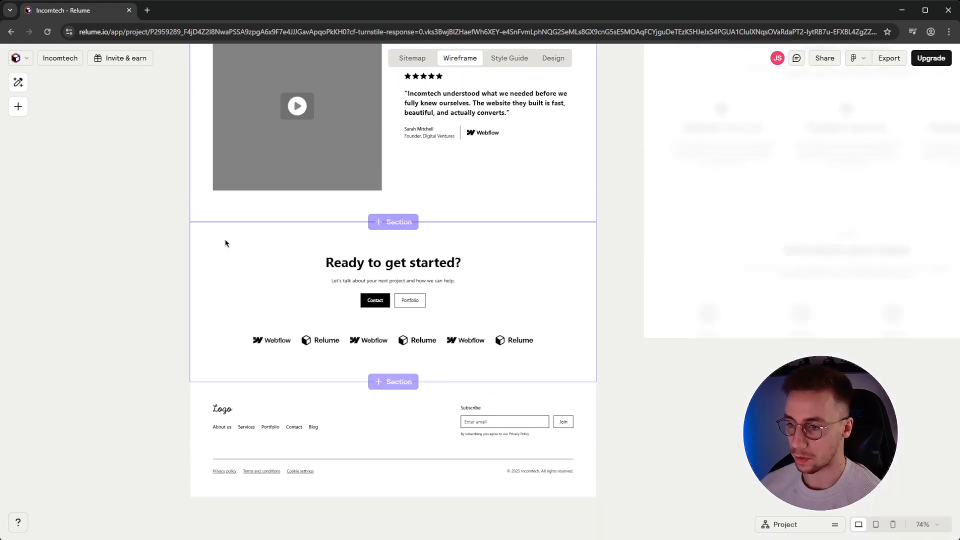
{"action": "scroll", "coordinate": [225, 244], "scroll_direction": "down", "scroll_amount": 1}
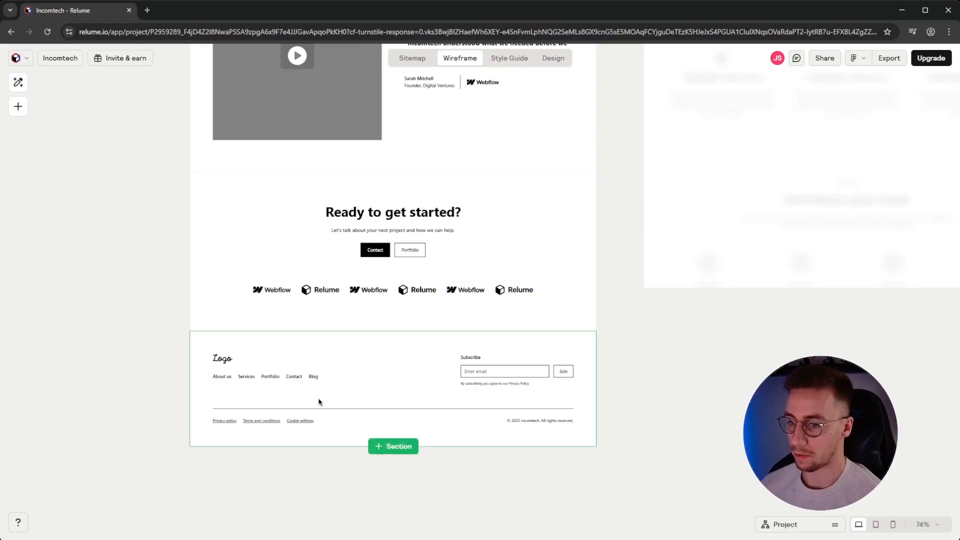
{"action": "scroll", "coordinate": [484, 373], "scroll_direction": "up", "scroll_amount": 9}
{"action": "scroll", "coordinate": [487, 371], "scroll_direction": "up", "scroll_amount": 14}
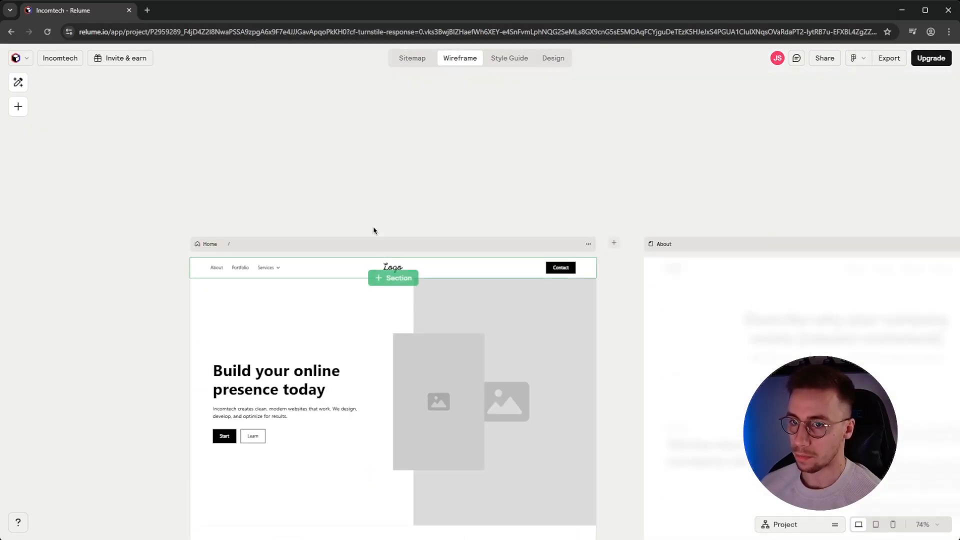
Browse the add-section list and close it without adding a section
{"action": "left_click", "coordinate": [398, 283]}
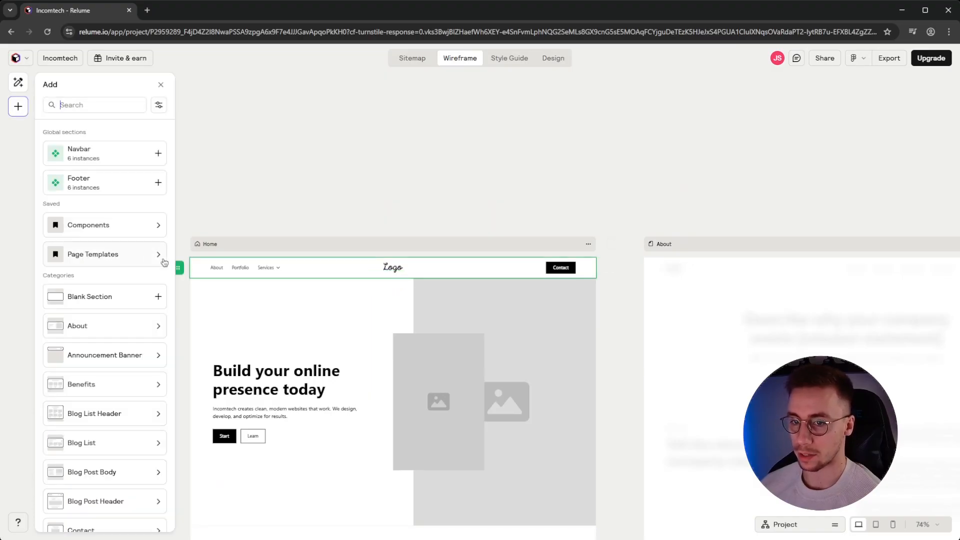
{"action": "scroll", "coordinate": [118, 178], "scroll_direction": "down", "scroll_amount": 10}
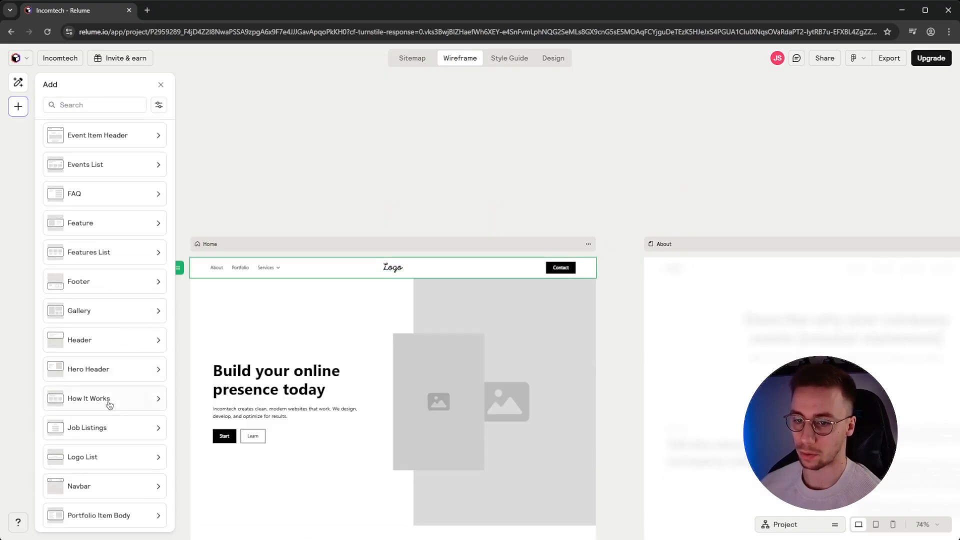
{"action": "scroll", "coordinate": [100, 440], "scroll_direction": "up", "scroll_amount": 5}
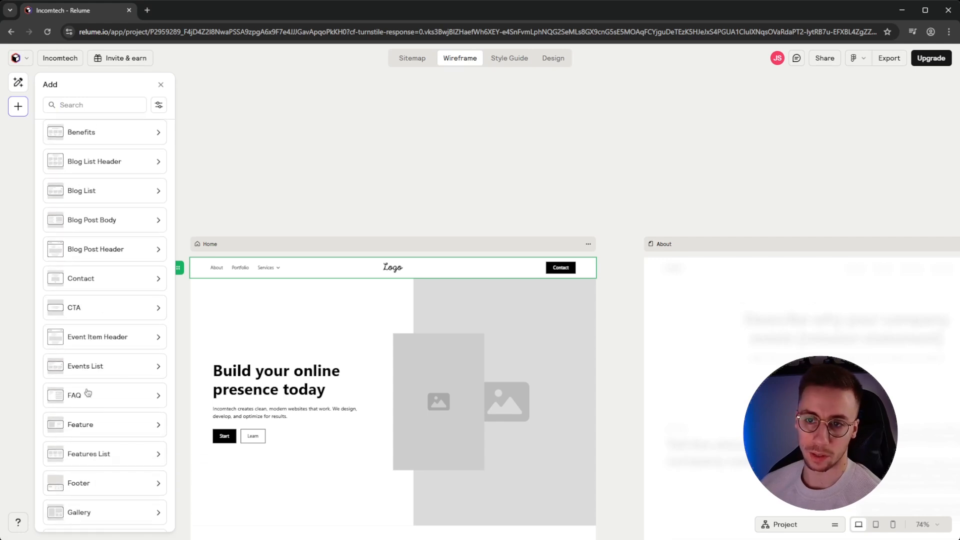
{"action": "left_click", "coordinate": [160, 86]}
Inspect the 'Web design that matters' card's icon and services section settings, then deselect it
{"action": "scroll", "coordinate": [257, 208], "scroll_direction": "down", "scroll_amount": 5}
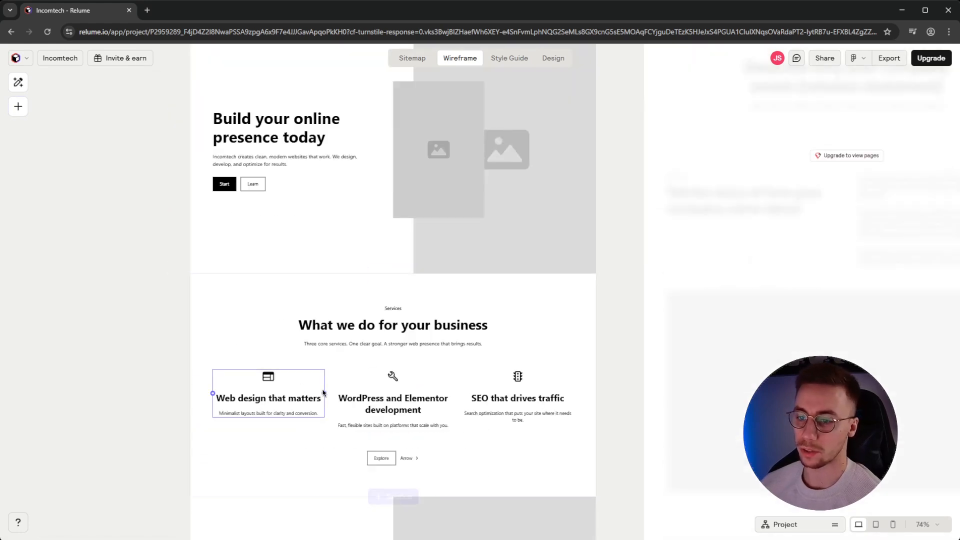
{"action": "left_click", "coordinate": [266, 384]}
{"action": "left_click", "coordinate": [266, 383]}
{"action": "left_click", "coordinate": [266, 409]}
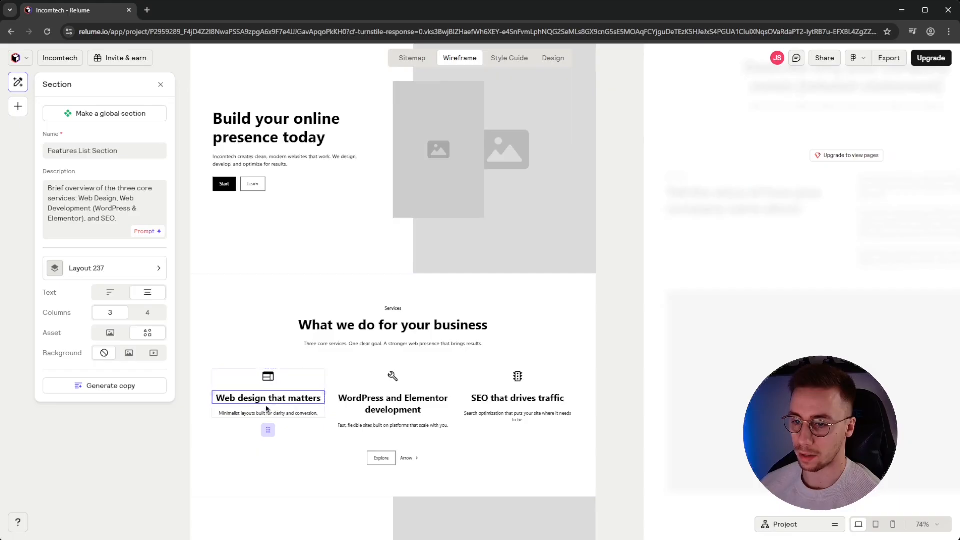
{"action": "left_click", "coordinate": [619, 371]}
{"action": "scroll", "coordinate": [585, 298], "scroll_direction": "up", "scroll_amount": 2}
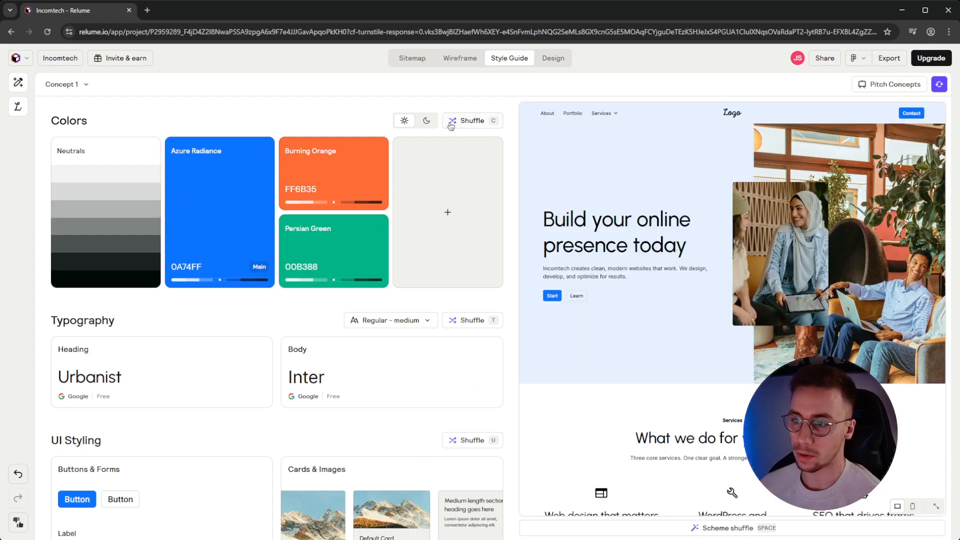
Preview the style guide in the dark theme, then switch back to light
{"action": "left_click", "coordinate": [426, 122]}
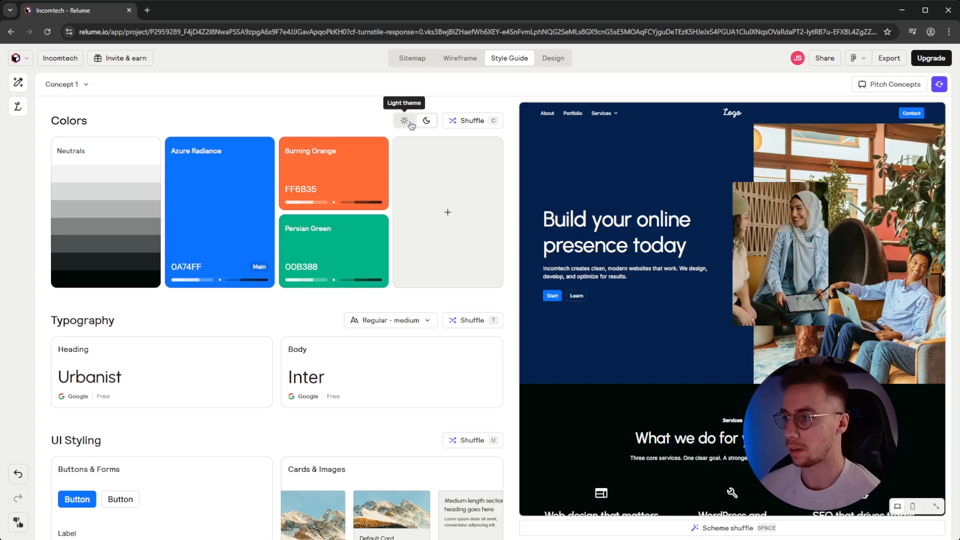
{"action": "left_click", "coordinate": [409, 122]}
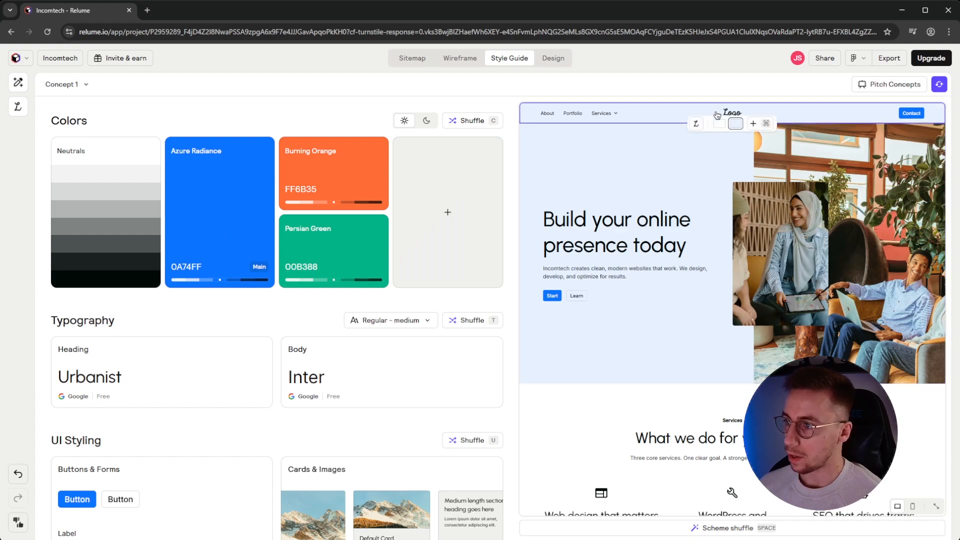
{"action": "scroll", "coordinate": [694, 249], "scroll_direction": "down", "scroll_amount": 15}
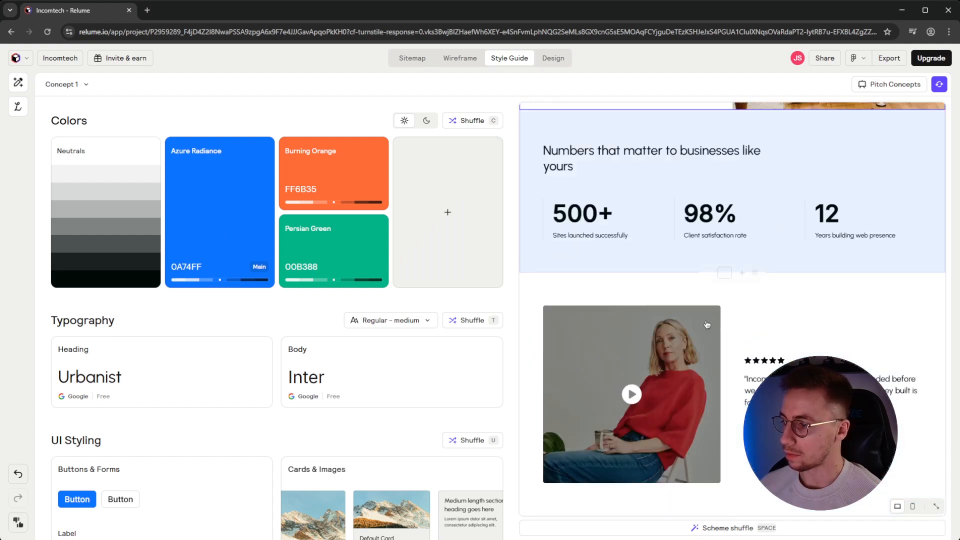
{"action": "scroll", "coordinate": [765, 328], "scroll_direction": "down", "scroll_amount": 2}
{"action": "scroll", "coordinate": [782, 356], "scroll_direction": "up", "scroll_amount": 17}
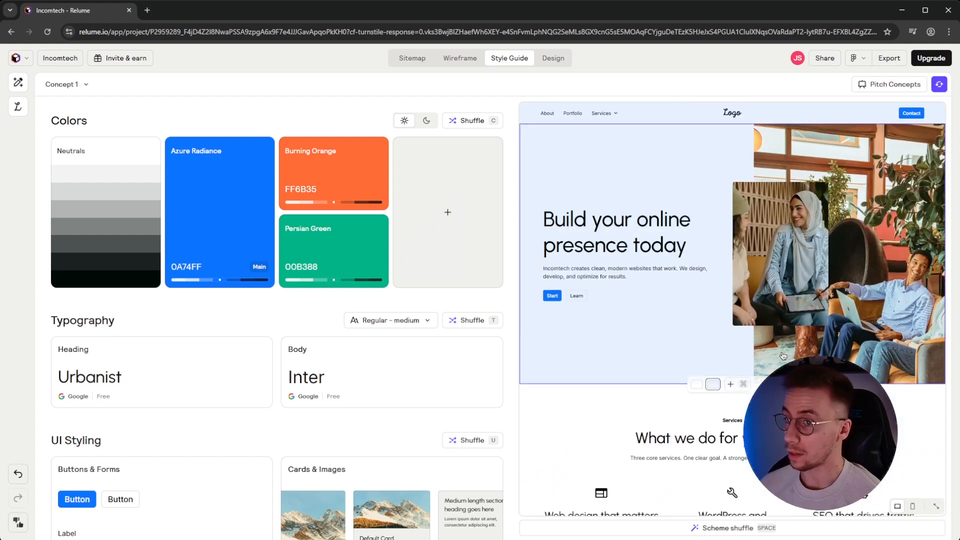
Shuffle the Burning Orange colour until it becomes Electric Violet (8D0AFF), then close the colour settings
{"action": "left_click", "coordinate": [201, 207]}
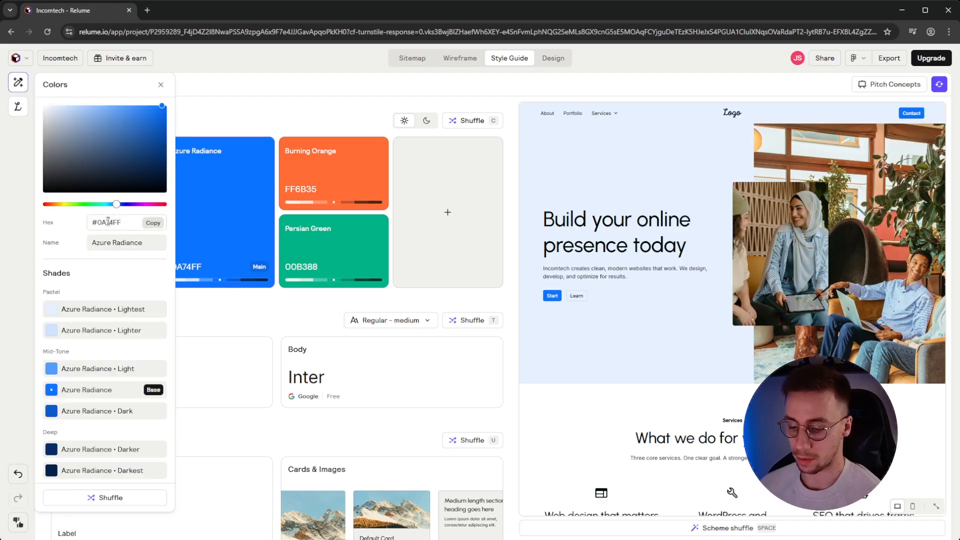
{"action": "left_click", "coordinate": [318, 193]}
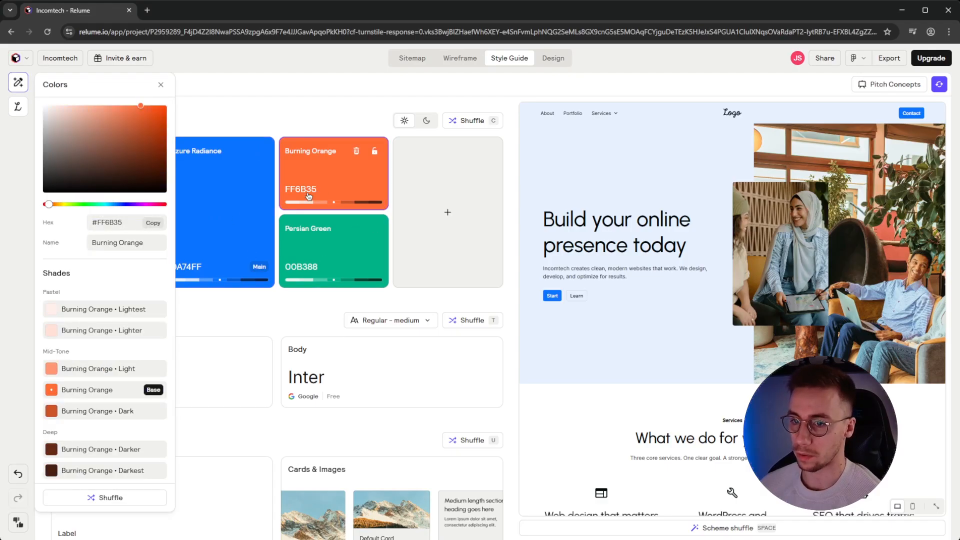
{"action": "left_click", "coordinate": [112, 505]}
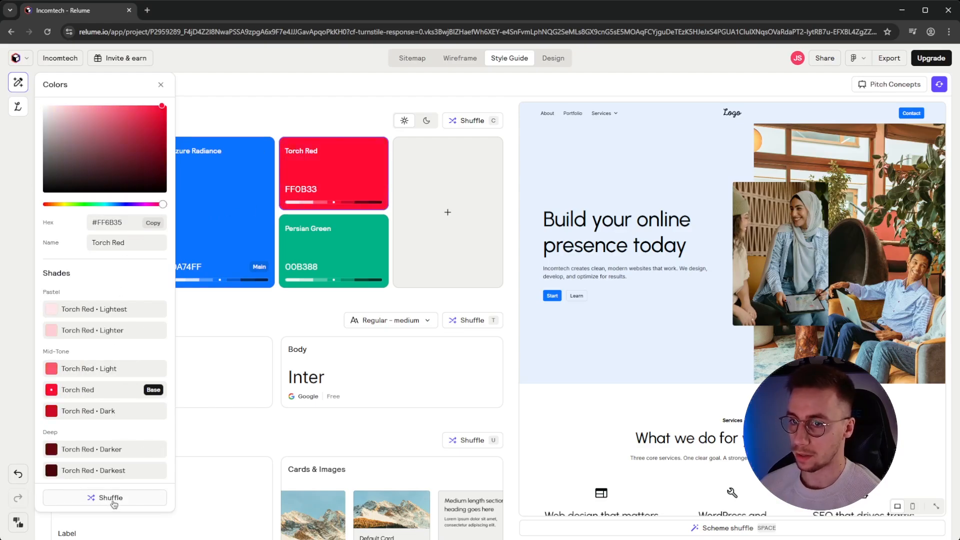
{"action": "left_click", "coordinate": [113, 500]}
{"action": "left_click", "coordinate": [113, 500]}
{"action": "left_click", "coordinate": [113, 500]}
{"action": "left_click", "coordinate": [113, 500]}
{"action": "left_click", "coordinate": [113, 500]}
{"action": "left_click", "coordinate": [113, 500]}
{"action": "left_click", "coordinate": [113, 500]}
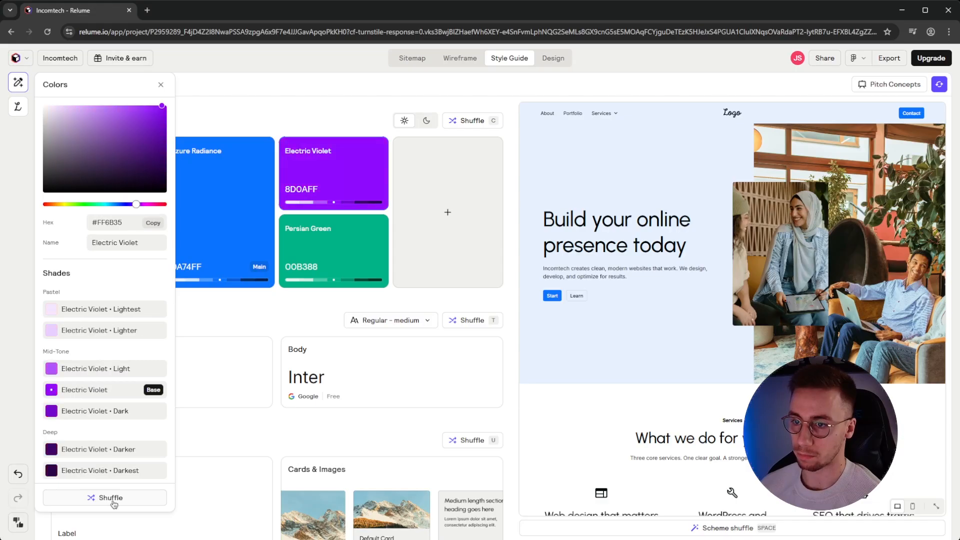
{"action": "left_click", "coordinate": [313, 115]}
{"action": "scroll", "coordinate": [631, 213], "scroll_direction": "down", "scroll_amount": 15}
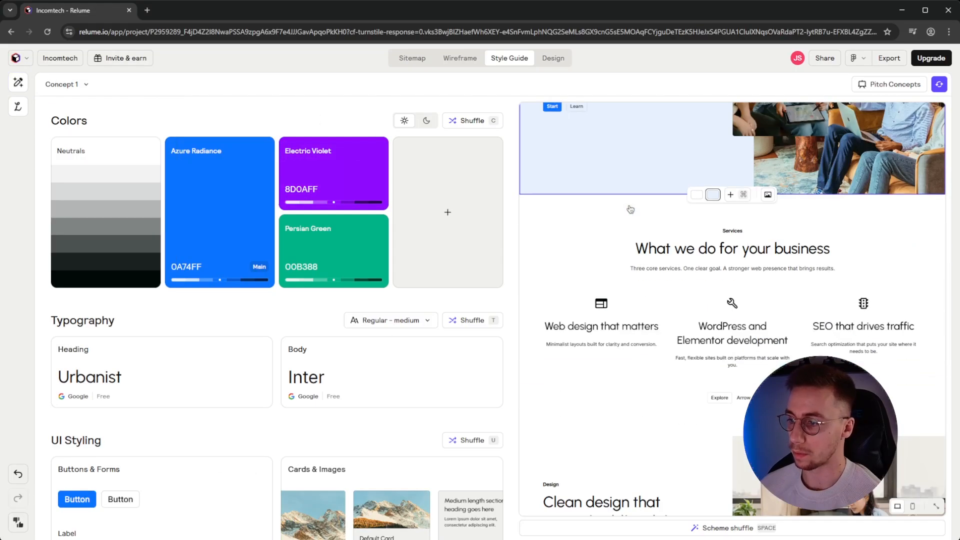
{"action": "scroll", "coordinate": [632, 214], "scroll_direction": "up", "scroll_amount": 15}
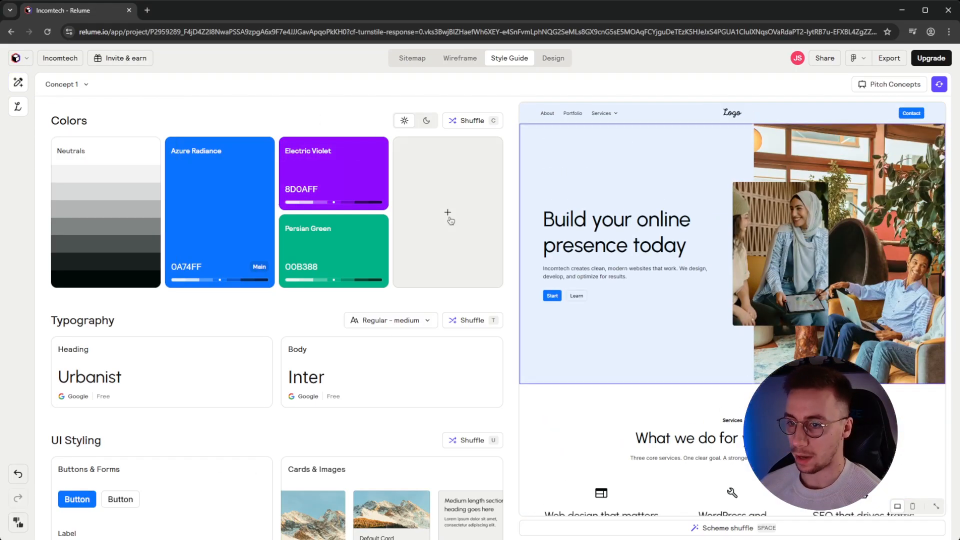
{"action": "left_click", "coordinate": [321, 258]}
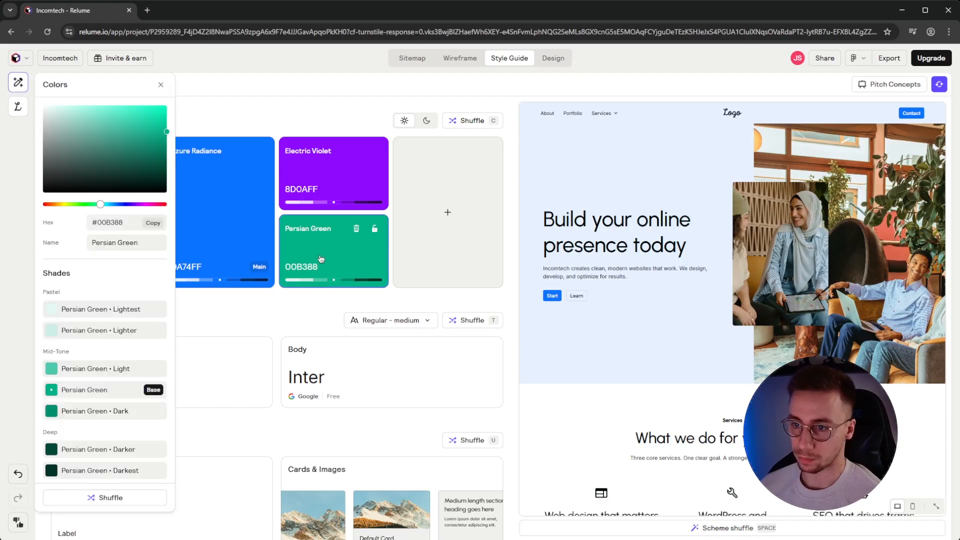
{"action": "left_click", "coordinate": [286, 110]}
{"action": "left_click", "coordinate": [429, 122]}
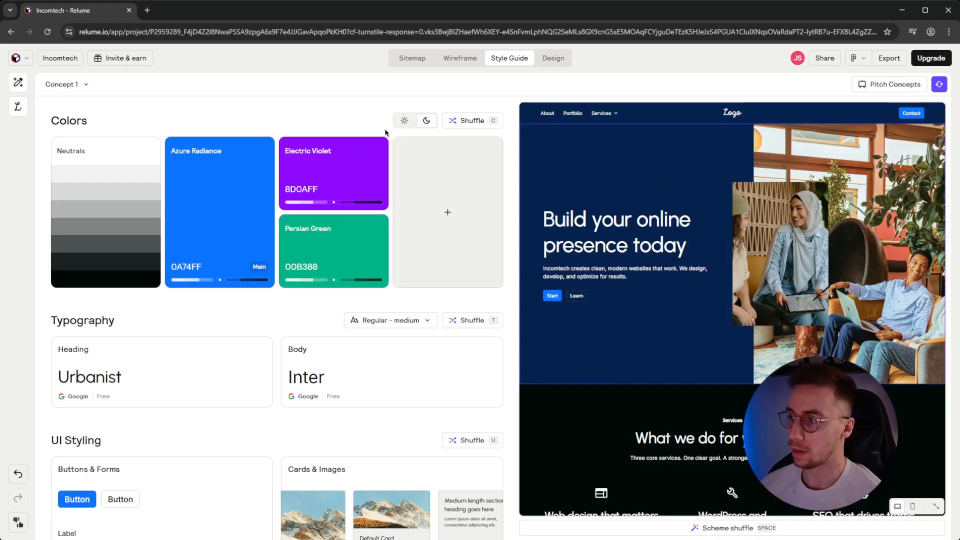
{"action": "left_click", "coordinate": [404, 122]}
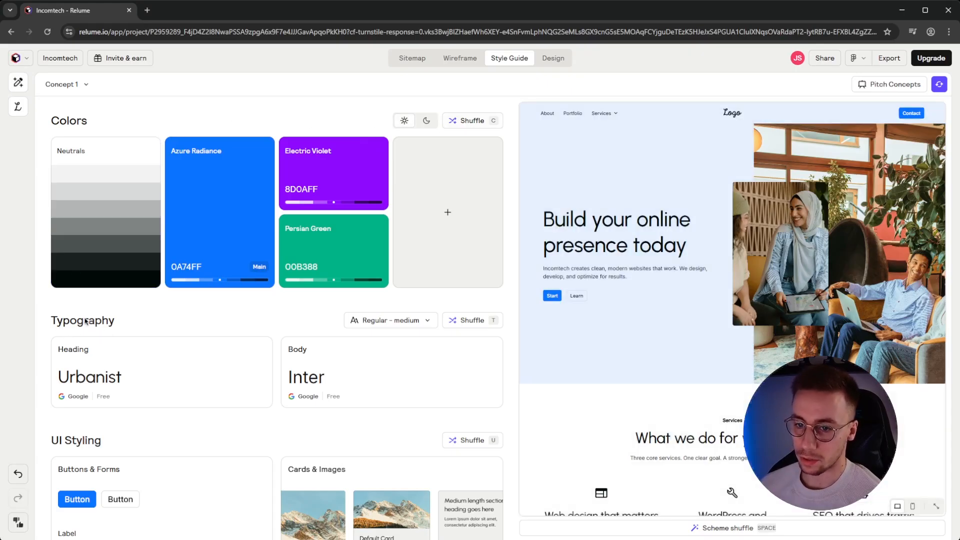
{"action": "scroll", "coordinate": [143, 334], "scroll_direction": "down", "scroll_amount": 1}
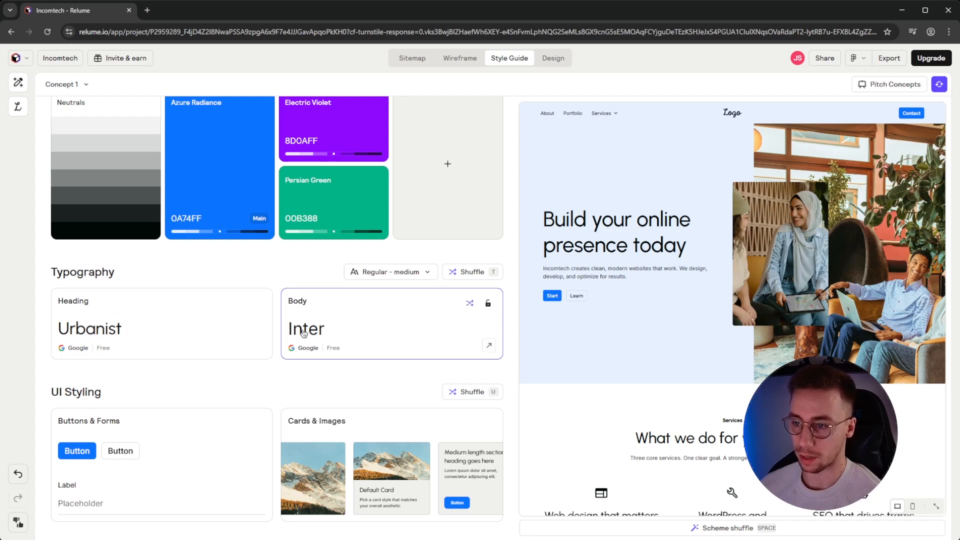
{"action": "left_click", "coordinate": [219, 330]}
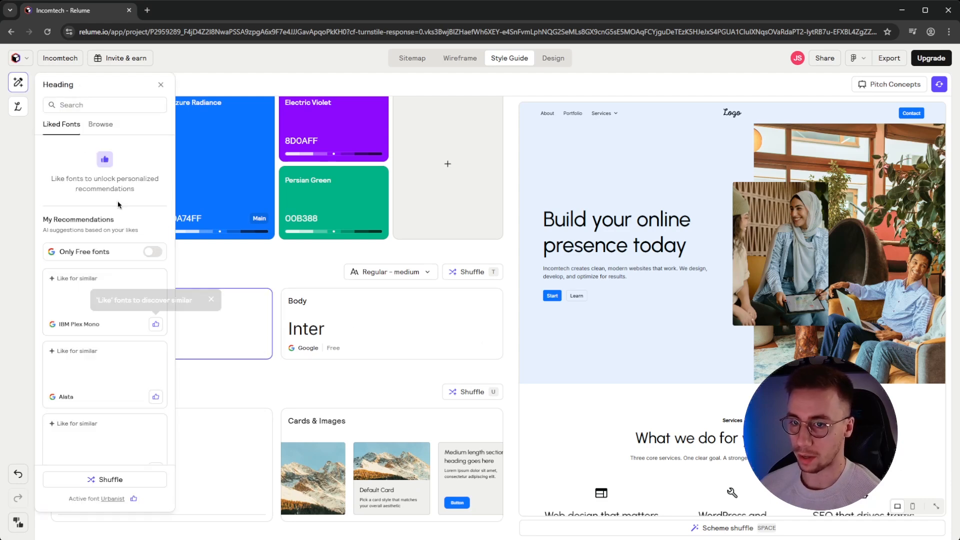
{"action": "left_click", "coordinate": [160, 84]}
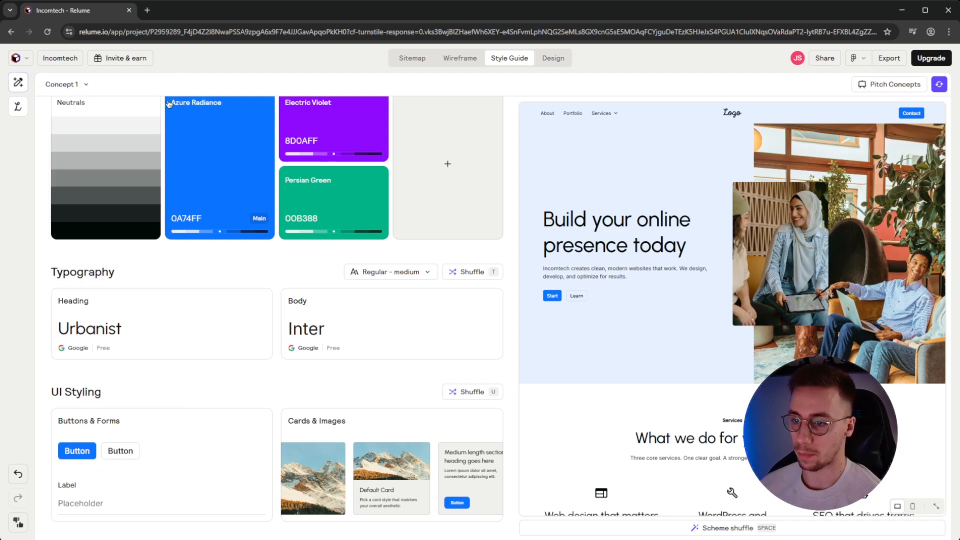
{"action": "scroll", "coordinate": [679, 399], "scroll_direction": "down", "scroll_amount": 7}
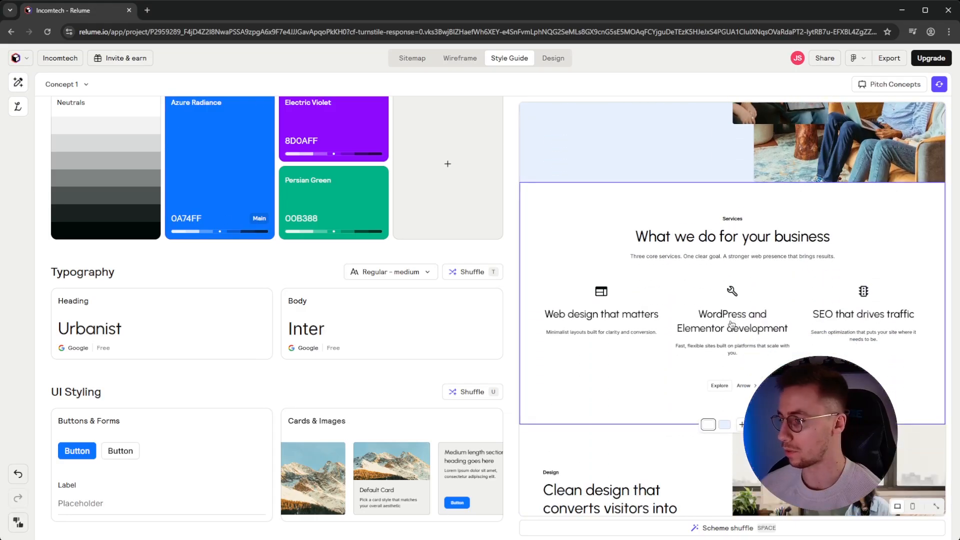
Switch Buttons & Forms to the Bubble style so the Start and Learn buttons update
{"action": "scroll", "coordinate": [709, 353], "scroll_direction": "up", "scroll_amount": 5}
{"action": "scroll", "coordinate": [709, 353], "scroll_direction": "up", "scroll_amount": 1}
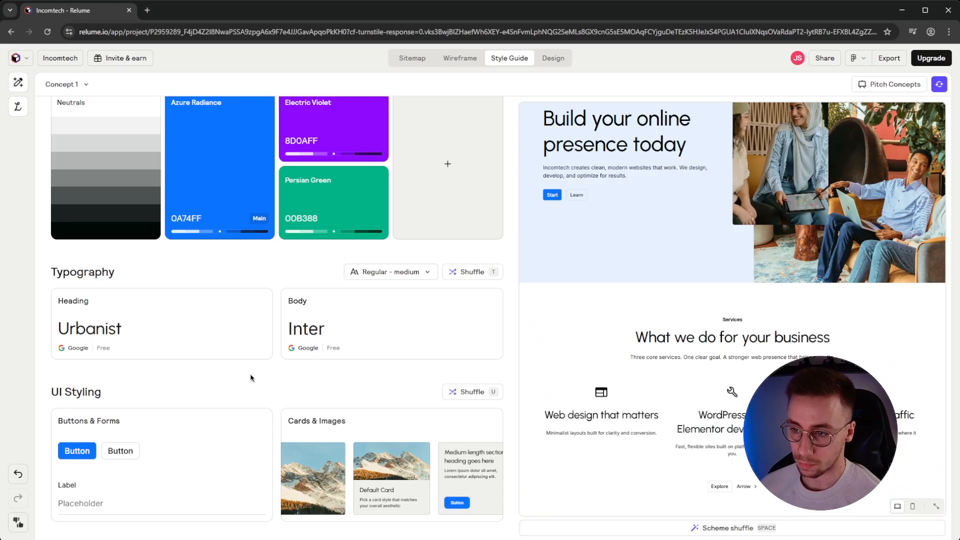
{"action": "left_click", "coordinate": [86, 457]}
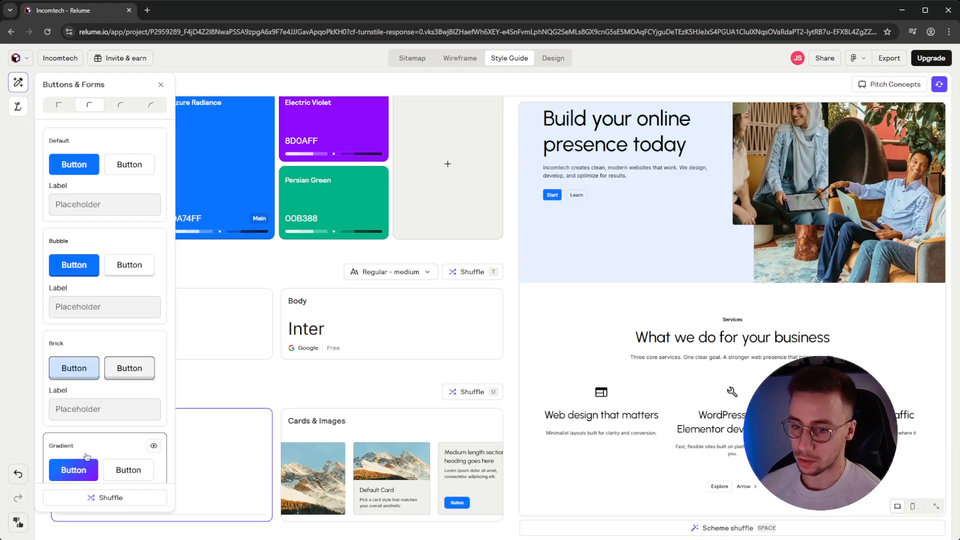
{"action": "scroll", "coordinate": [93, 172], "scroll_direction": "down", "scroll_amount": 1}
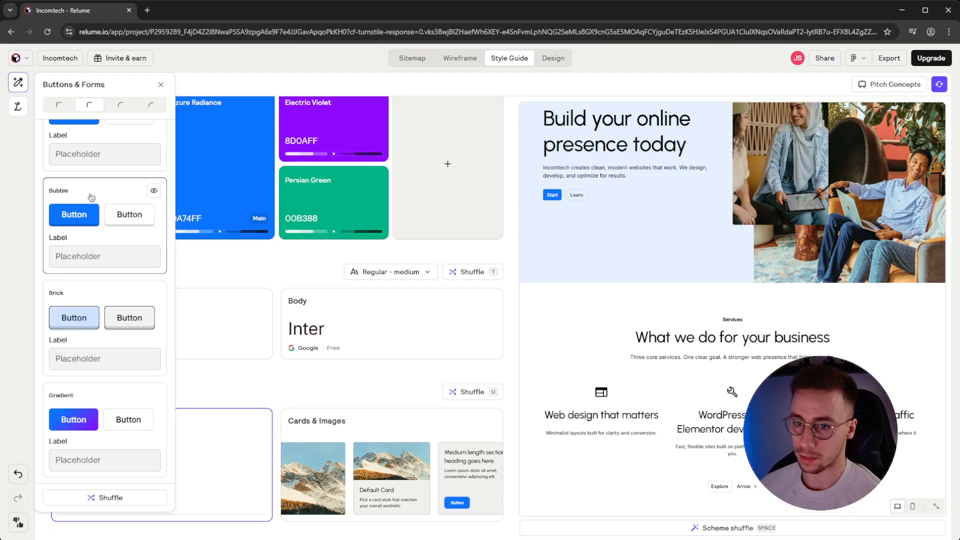
{"action": "scroll", "coordinate": [96, 227], "scroll_direction": "down", "scroll_amount": 4}
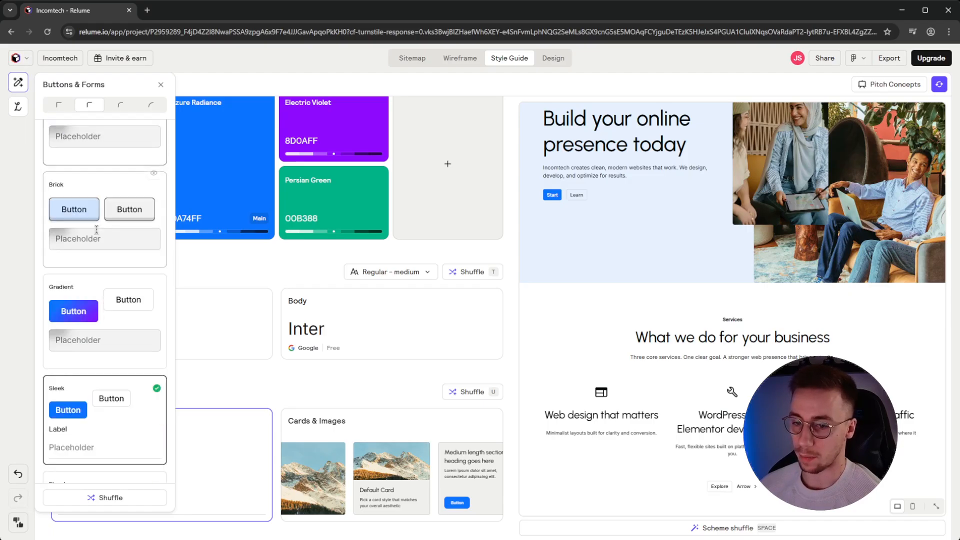
{"action": "scroll", "coordinate": [113, 320], "scroll_direction": "up", "scroll_amount": 5}
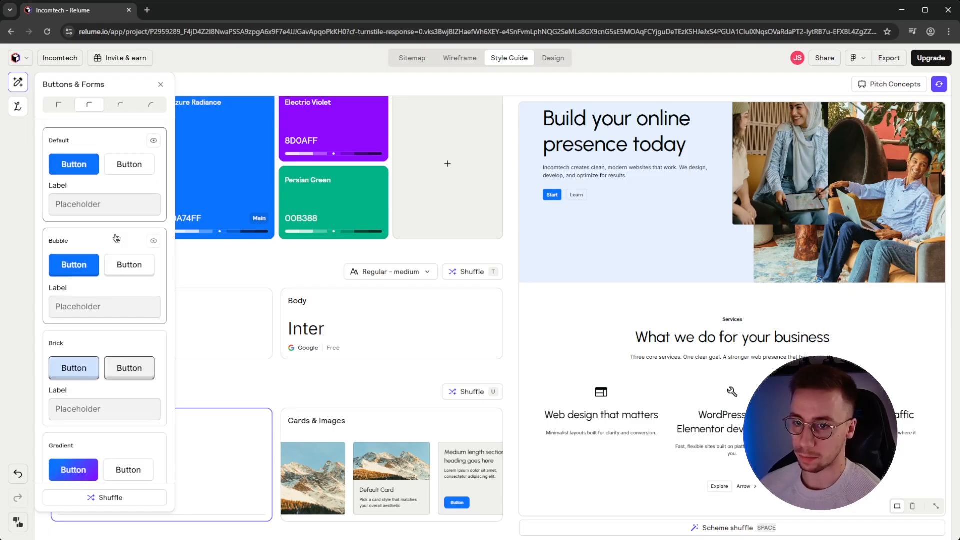
{"action": "left_click", "coordinate": [115, 245]}
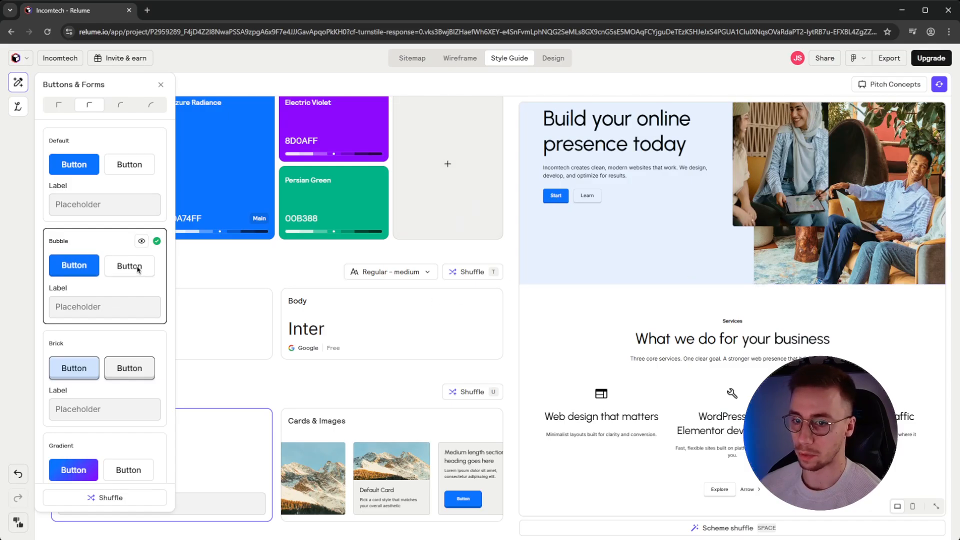
{"action": "left_click", "coordinate": [210, 270]}
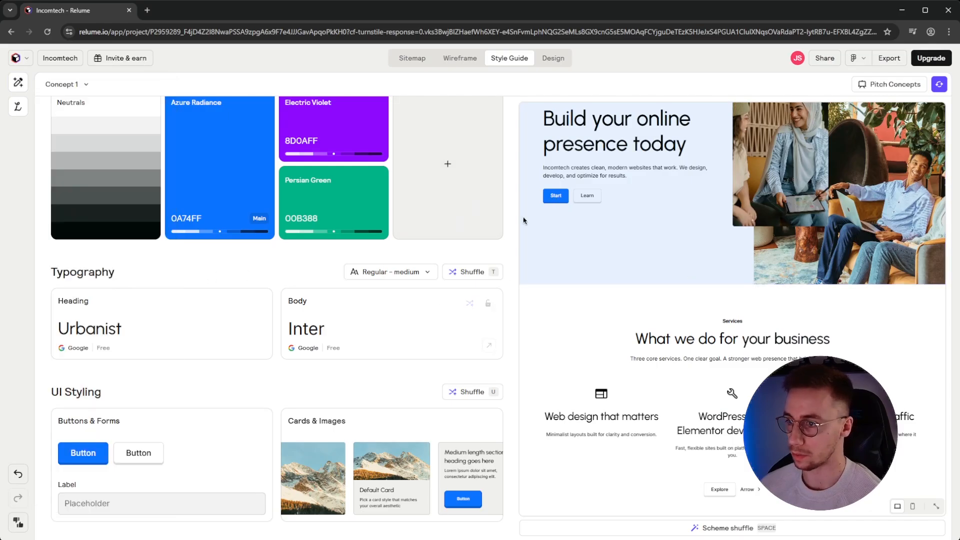
{"action": "scroll", "coordinate": [673, 291], "scroll_direction": "down", "scroll_amount": 1}
{"action": "scroll", "coordinate": [673, 291], "scroll_direction": "down", "scroll_amount": 6}
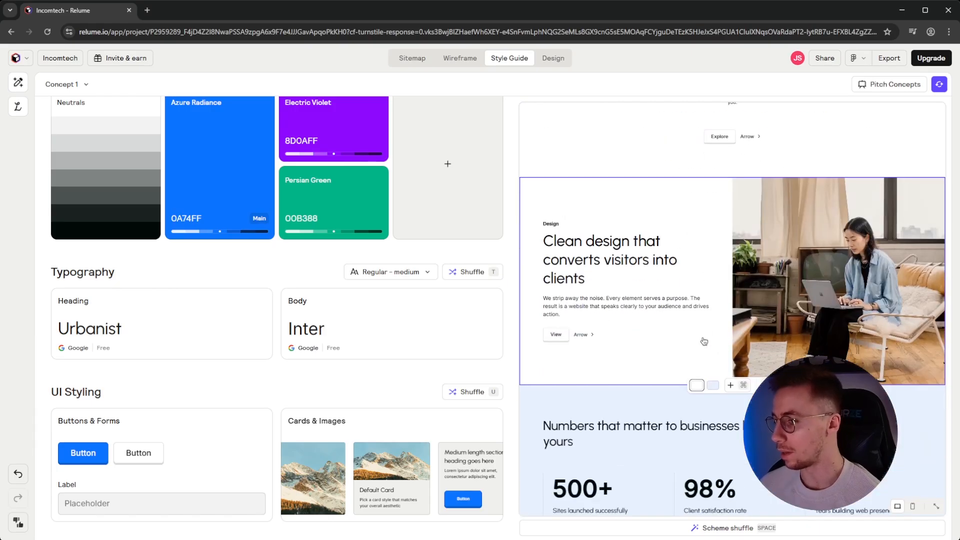
{"action": "scroll", "coordinate": [660, 347], "scroll_direction": "up", "scroll_amount": 8}
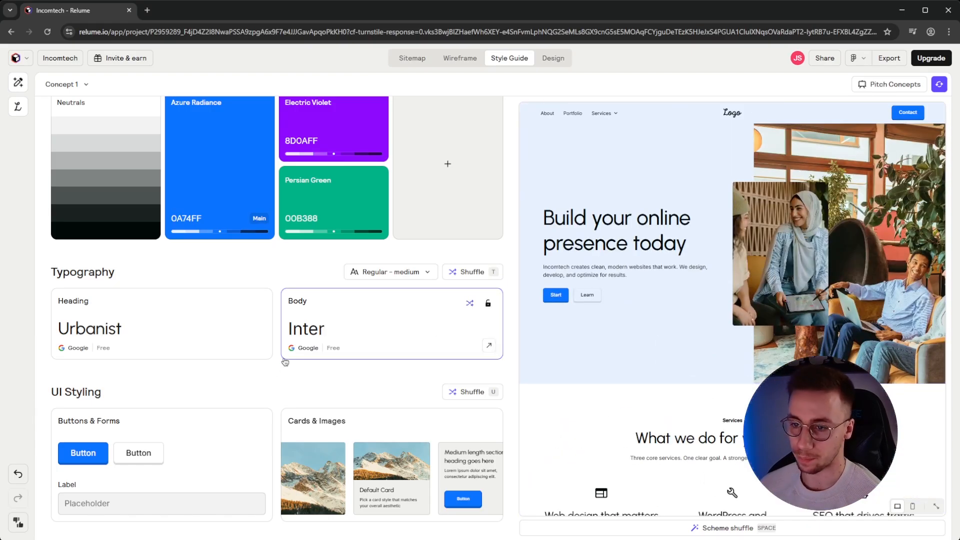
Open the Cards & Images options and compare the Outlined and Default card styles
{"action": "left_click", "coordinate": [362, 418]}
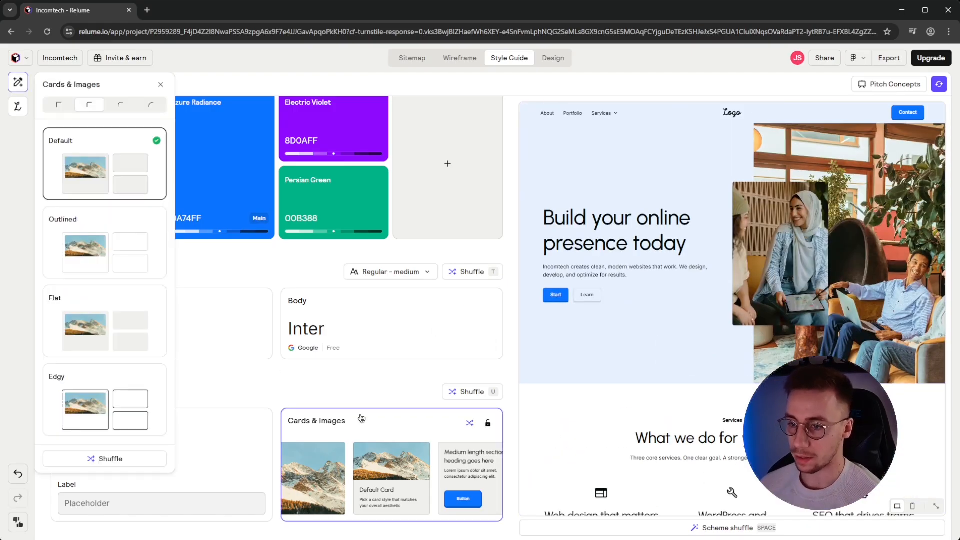
{"action": "left_click", "coordinate": [112, 271]}
{"action": "left_click", "coordinate": [106, 160]}
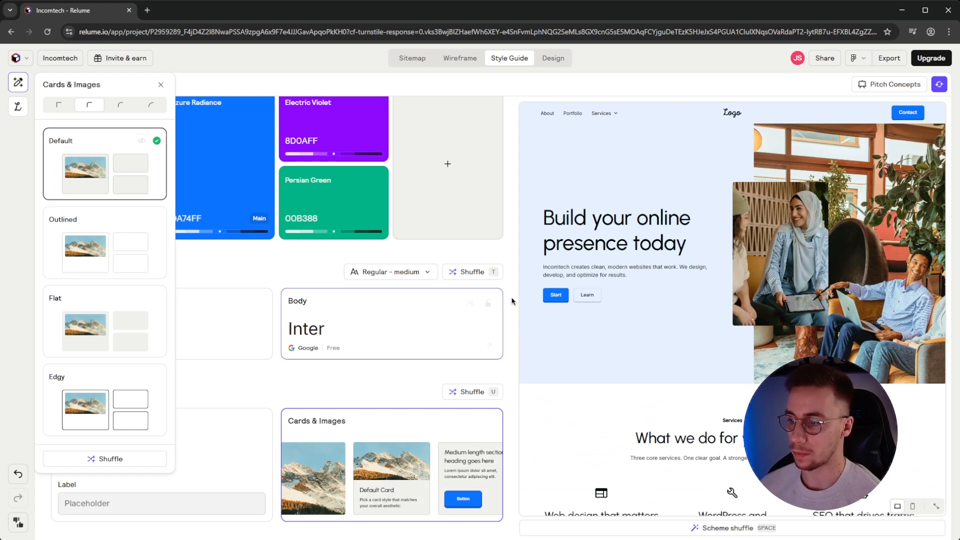
{"action": "left_click", "coordinate": [108, 257]}
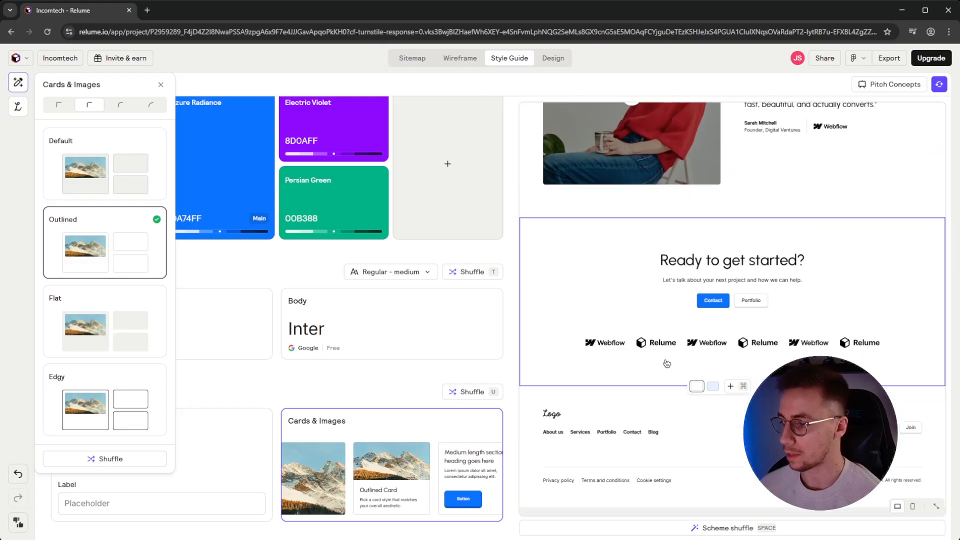
{"action": "scroll", "coordinate": [668, 360], "scroll_direction": "up", "scroll_amount": 15}
{"action": "scroll", "coordinate": [675, 363], "scroll_direction": "down", "scroll_amount": 2}
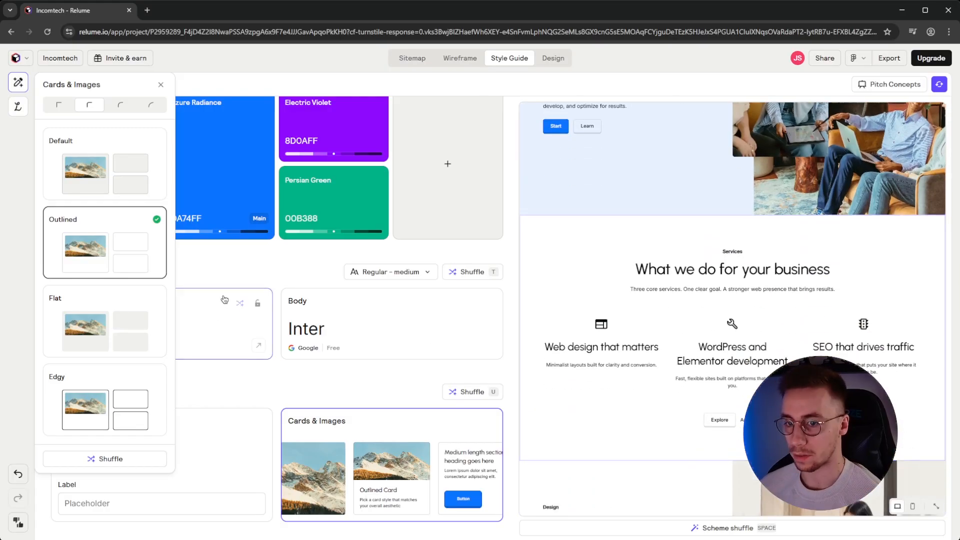
Try the Flat and Edgy card styles, then settle on Default and close the panel
{"action": "left_click", "coordinate": [118, 350]}
{"action": "left_click", "coordinate": [116, 372]}
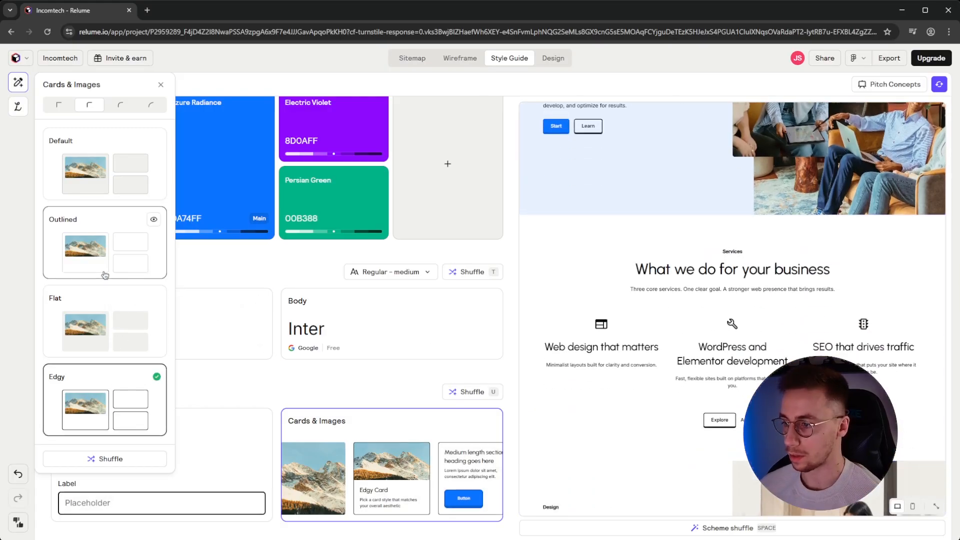
{"action": "left_click", "coordinate": [100, 315]}
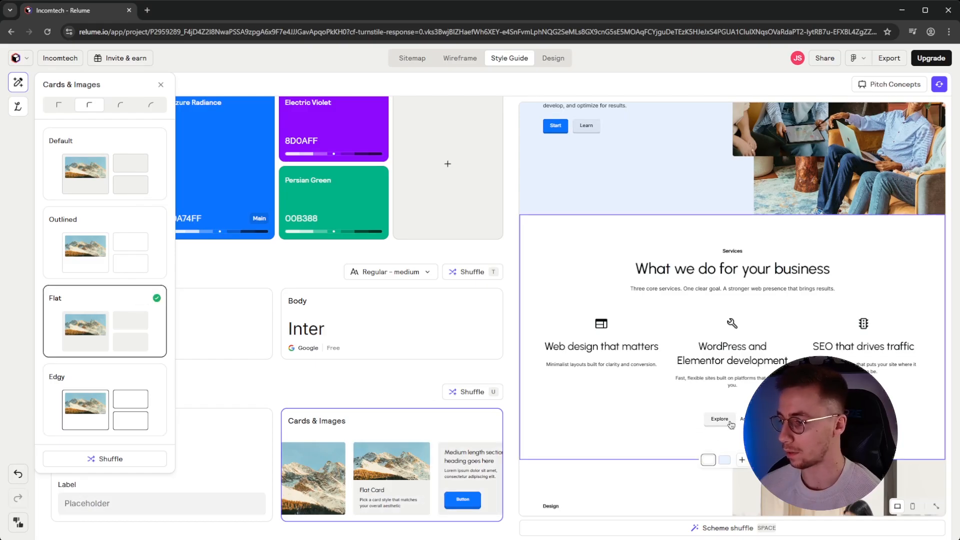
{"action": "scroll", "coordinate": [731, 424], "scroll_direction": "down", "scroll_amount": 5}
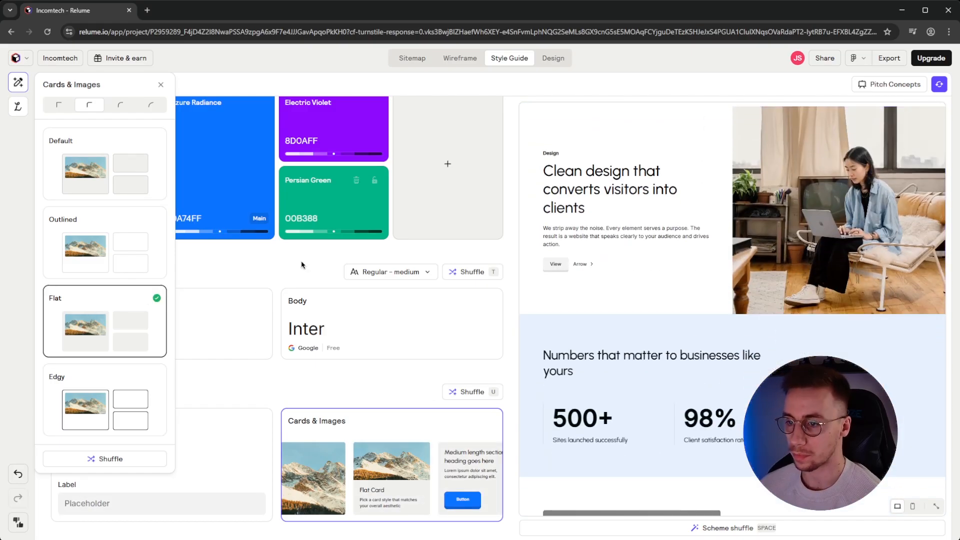
{"action": "left_click", "coordinate": [100, 170]}
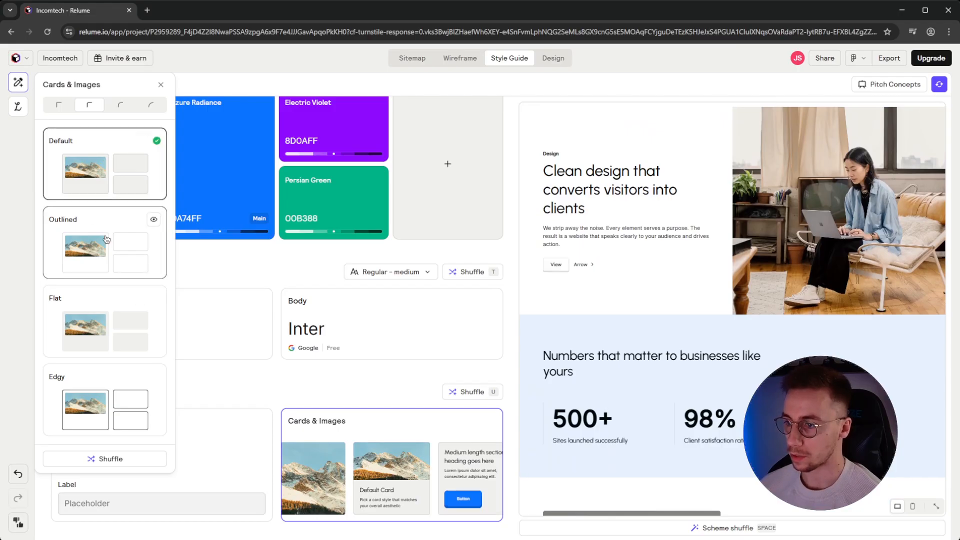
{"action": "left_click", "coordinate": [107, 335]}
{"action": "left_click", "coordinate": [114, 150]}
{"action": "left_click", "coordinate": [267, 273]}
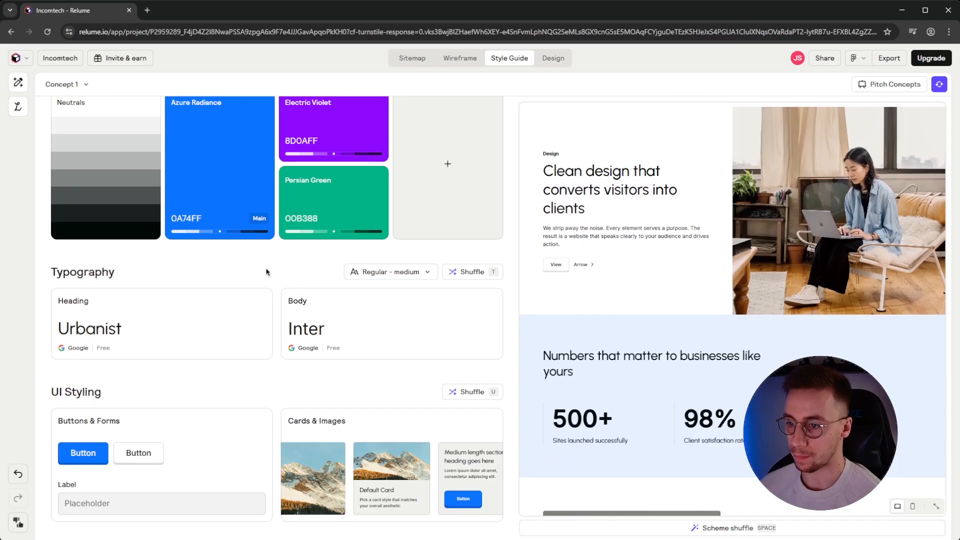
{"action": "scroll", "coordinate": [403, 374], "scroll_direction": "up", "scroll_amount": 1}
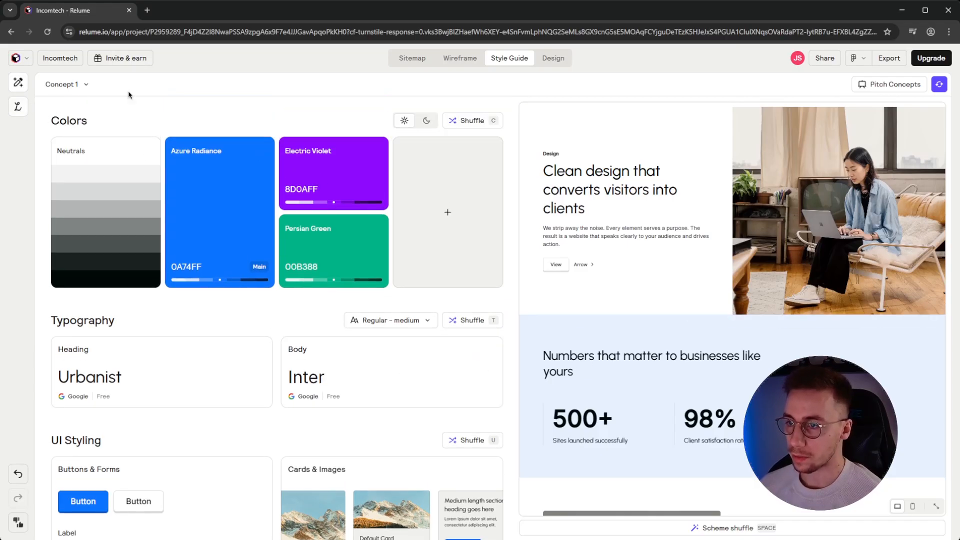
Make the home page navbar background white instead of light blue
{"action": "left_click", "coordinate": [19, 107]}
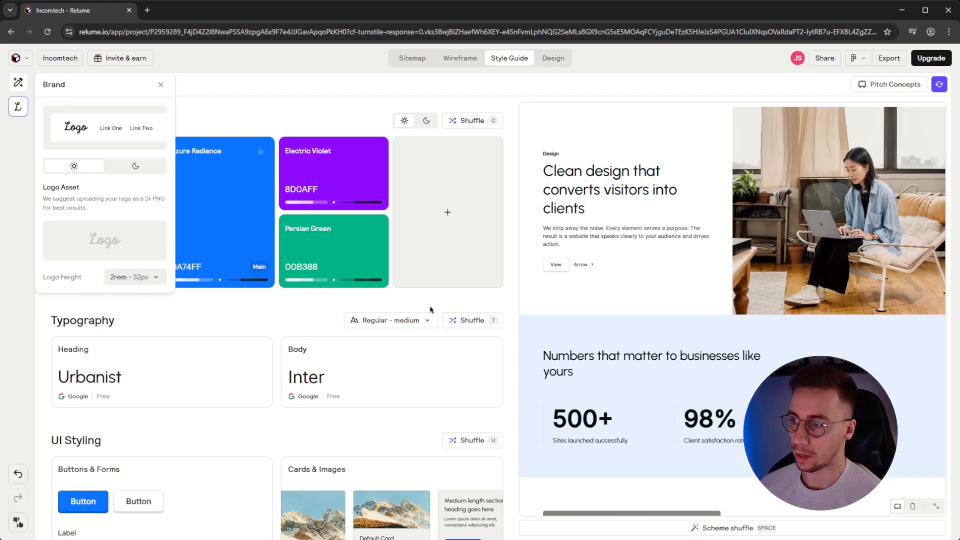
{"action": "scroll", "coordinate": [696, 281], "scroll_direction": "up", "scroll_amount": 1}
{"action": "scroll", "coordinate": [697, 281], "scroll_direction": "up", "scroll_amount": 8}
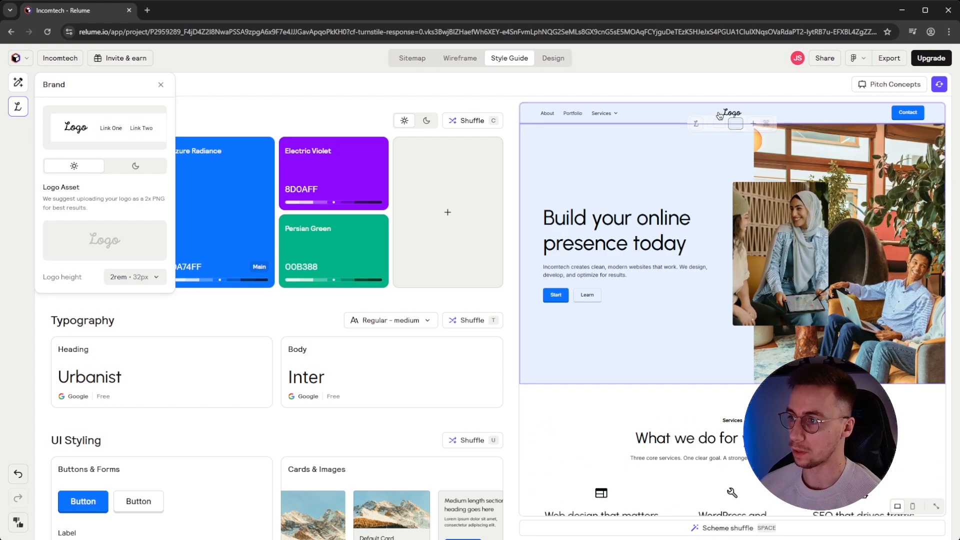
{"action": "left_click", "coordinate": [721, 127]}
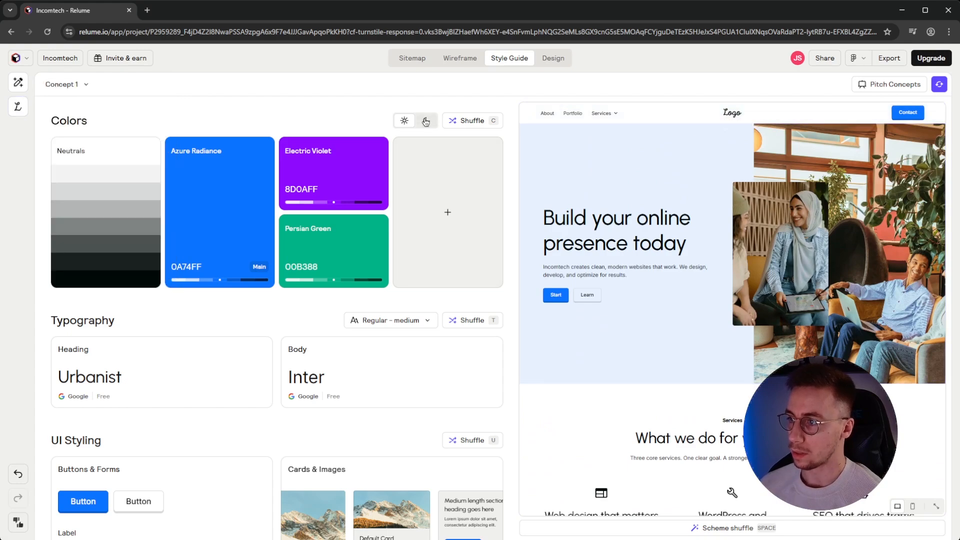
Start generating the full page designs in the Design view
{"action": "scroll", "coordinate": [709, 209], "scroll_direction": "down", "scroll_amount": 20}
{"action": "scroll", "coordinate": [710, 209], "scroll_direction": "up", "scroll_amount": 15}
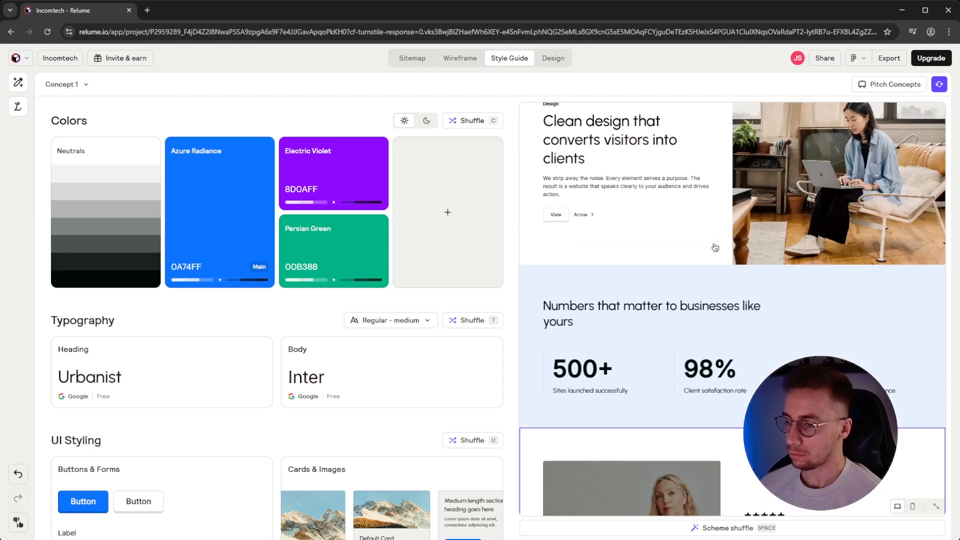
{"action": "left_click", "coordinate": [552, 60]}
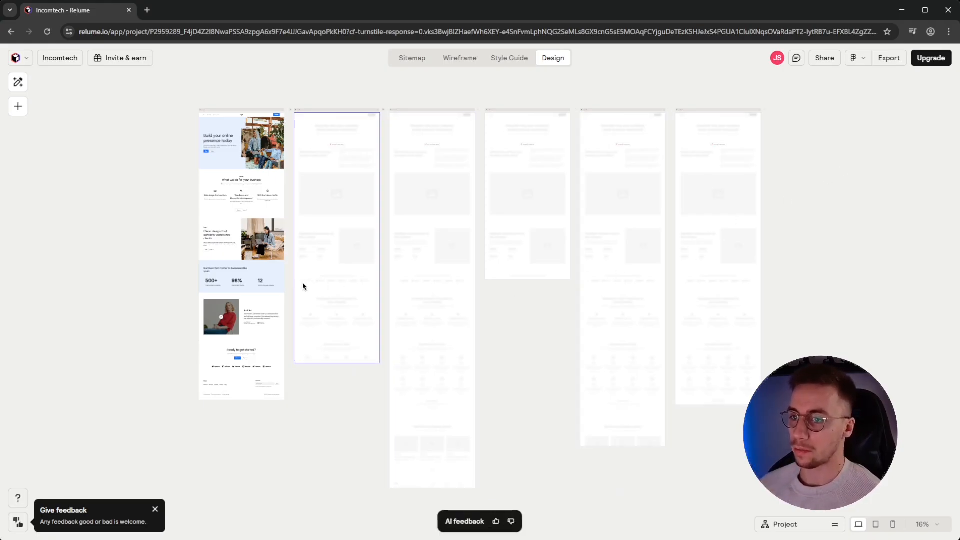
Zoom the canvas to 74% on the Home page hero and inspect its hero image
{"action": "scroll", "coordinate": [302, 284], "scroll_direction": "up", "scroll_amount": 5}
{"action": "left_click_drag", "start_coordinate": [270, 274], "coordinate": [482, 459]}
{"action": "left_click_drag", "start_coordinate": [488, 288], "coordinate": [514, 395]}
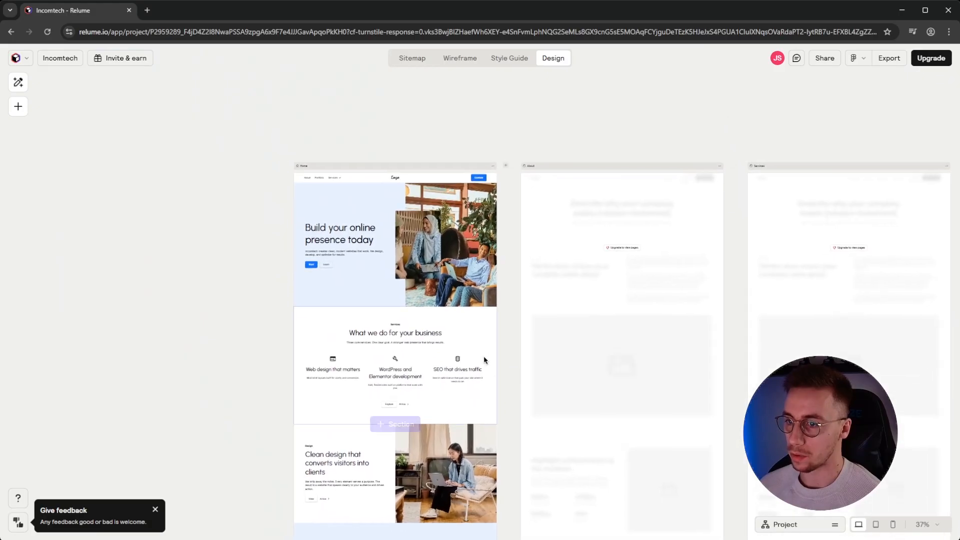
{"action": "scroll", "coordinate": [476, 343], "scroll_direction": "up", "scroll_amount": 4}
{"action": "left_click_drag", "start_coordinate": [542, 201], "coordinate": [639, 349]}
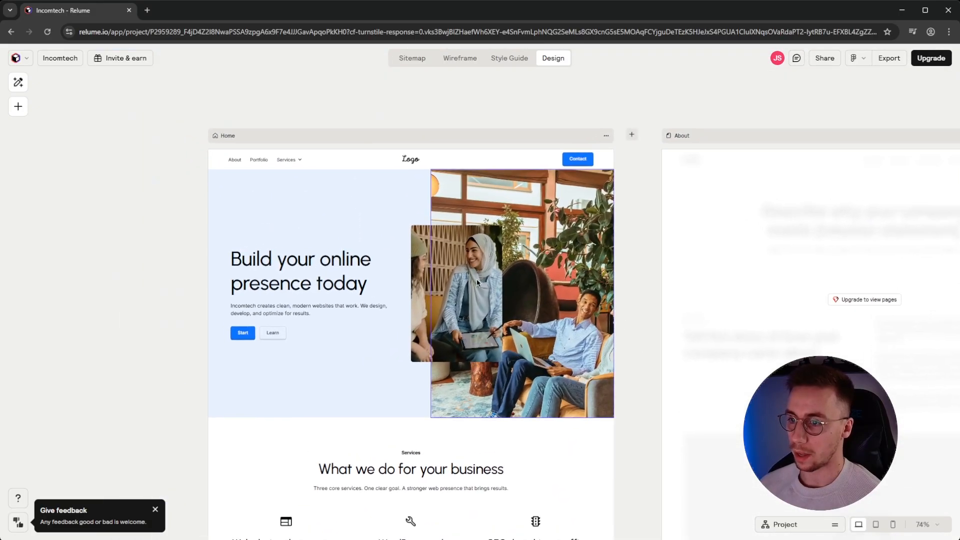
{"action": "left_click", "coordinate": [476, 282]}
{"action": "mouse_move", "coordinate": [104, 166]}
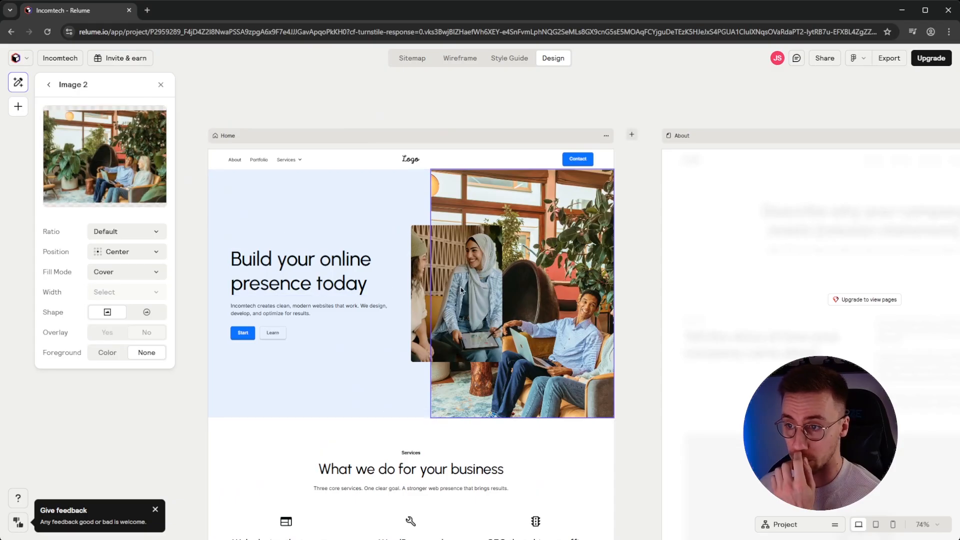
{"action": "left_click", "coordinate": [452, 91]}
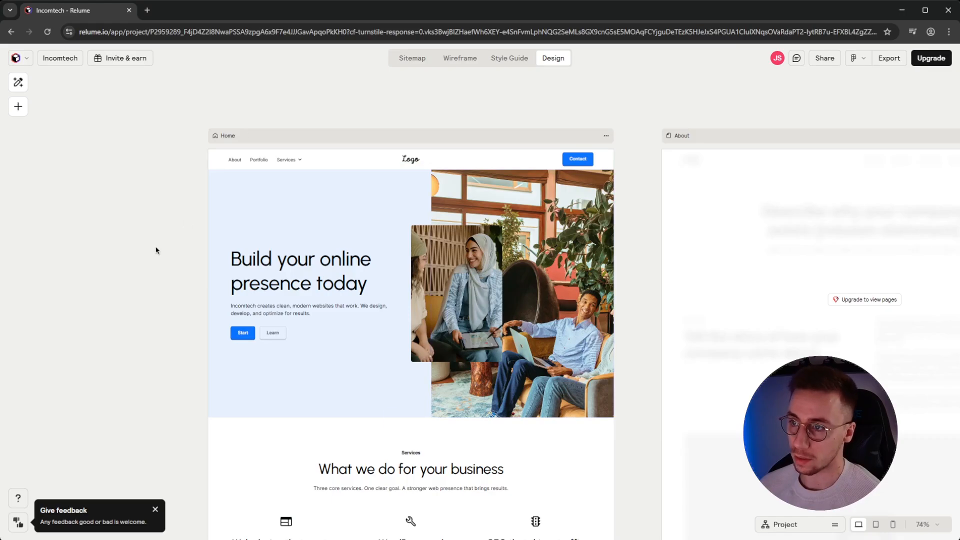
{"action": "scroll", "coordinate": [156, 250], "scroll_direction": "down", "scroll_amount": 1}
{"action": "scroll", "coordinate": [156, 251], "scroll_direction": "left", "scroll_amount": 1}
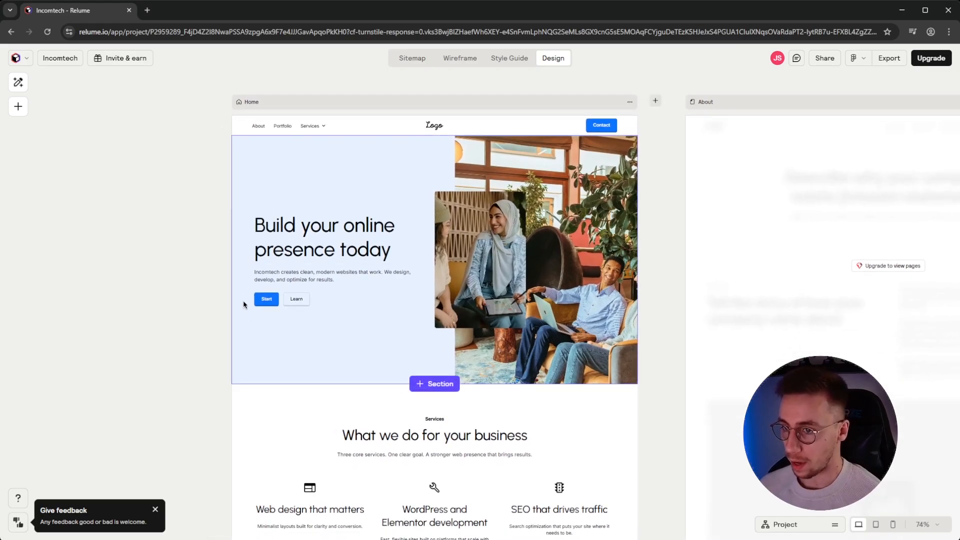
{"action": "scroll", "coordinate": [199, 298], "scroll_direction": "down", "scroll_amount": 5}
{"action": "scroll", "coordinate": [199, 298], "scroll_direction": "left", "scroll_amount": 1}
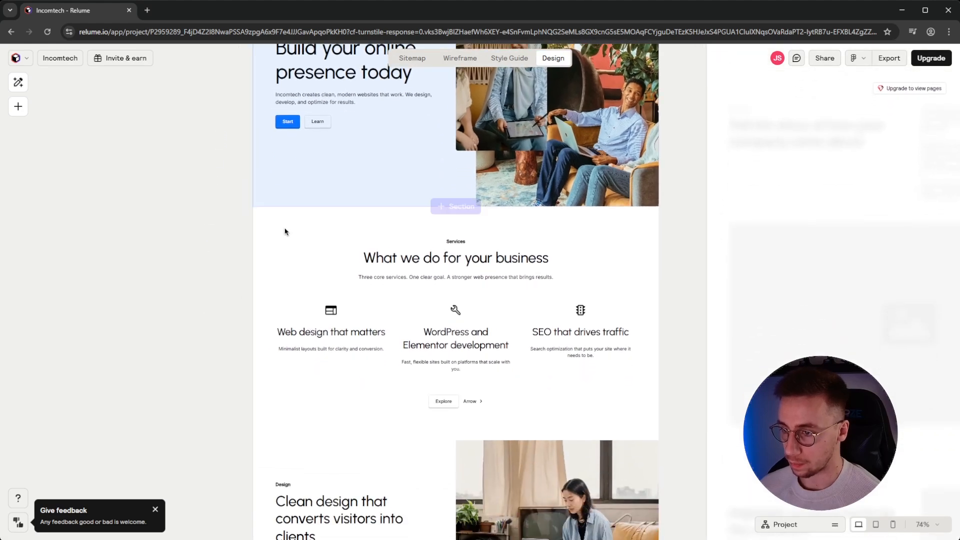
{"action": "scroll", "coordinate": [236, 180], "scroll_direction": "down", "scroll_amount": 7}
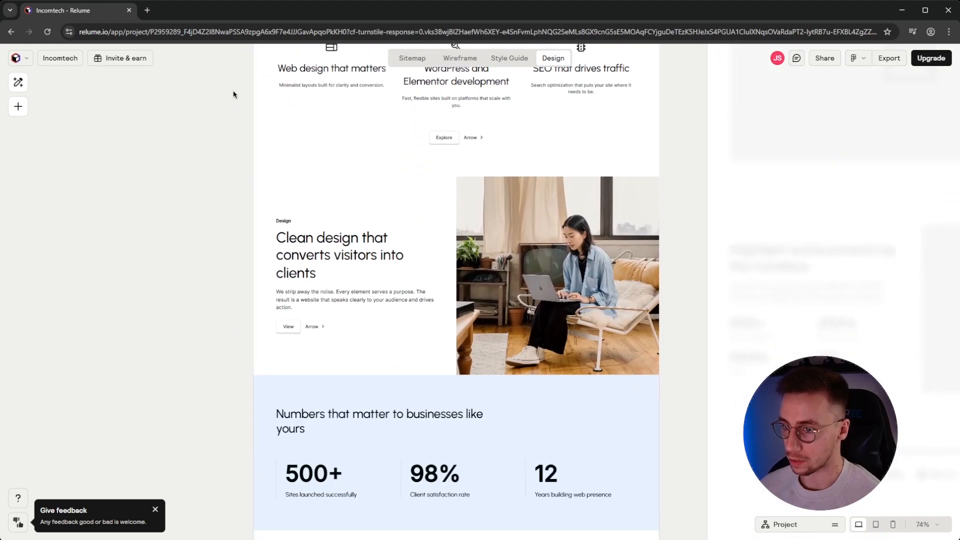
{"action": "scroll", "coordinate": [233, 347], "scroll_direction": "down", "scroll_amount": 3}
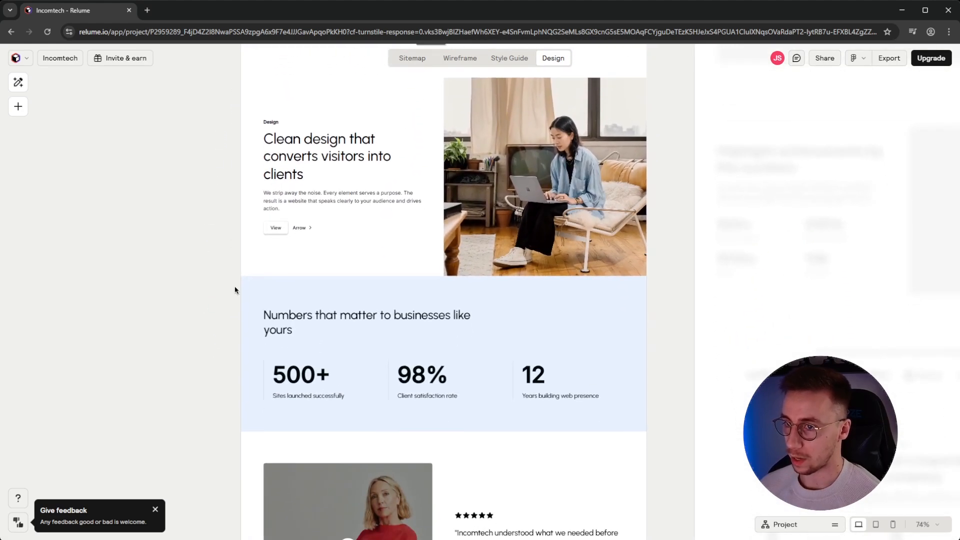
{"action": "scroll", "coordinate": [232, 347], "scroll_direction": "down", "scroll_amount": 4}
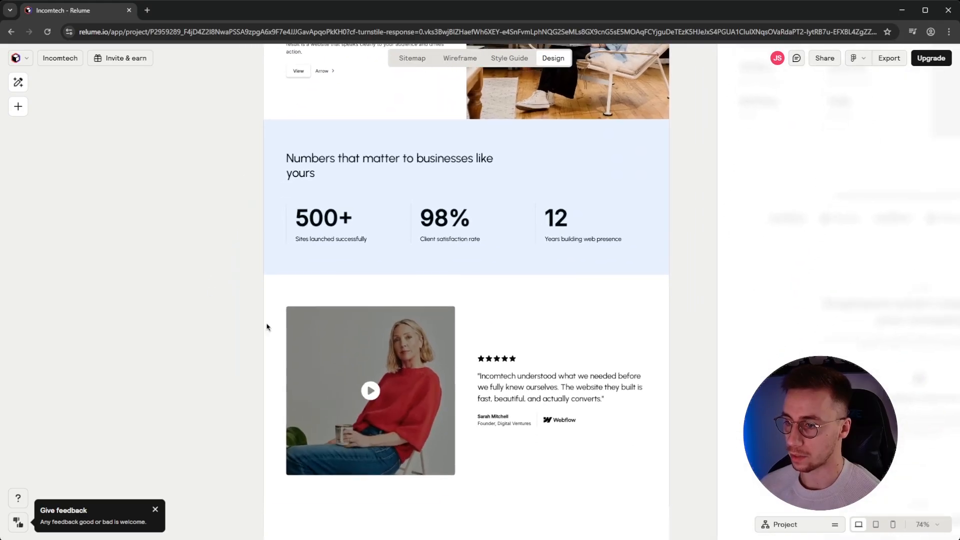
{"action": "scroll", "coordinate": [268, 326], "scroll_direction": "down", "scroll_amount": 3}
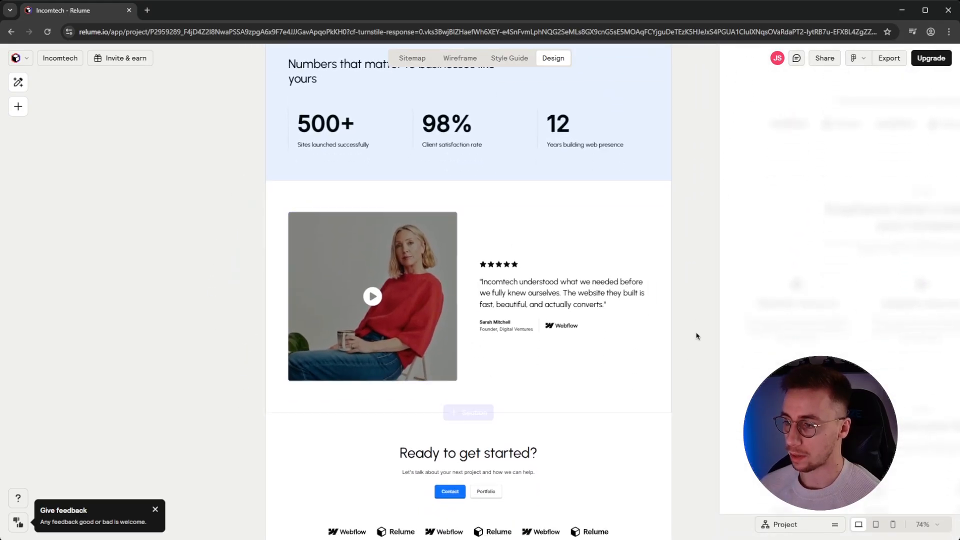
{"action": "left_click_drag", "start_coordinate": [698, 386], "coordinate": [690, 144]}
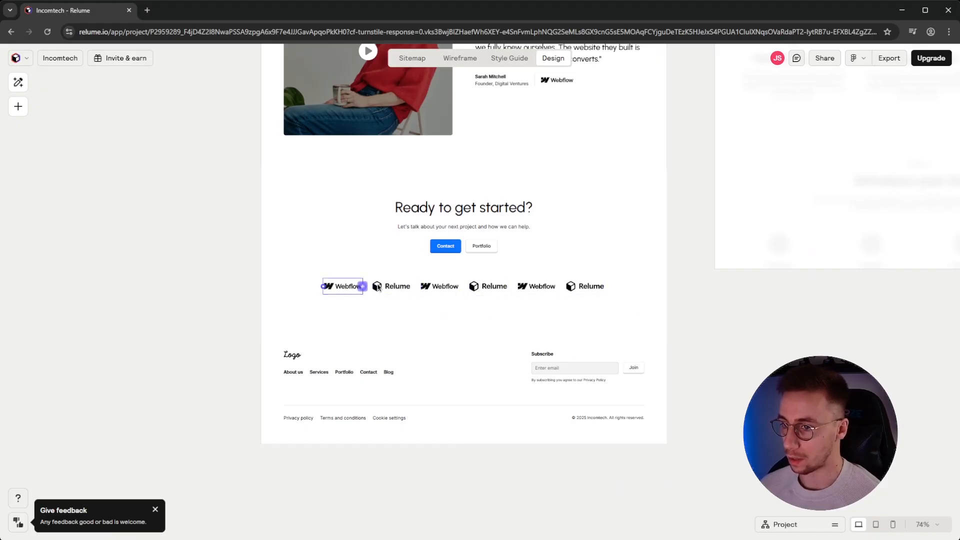
{"action": "left_click_drag", "start_coordinate": [701, 130], "coordinate": [688, 437]}
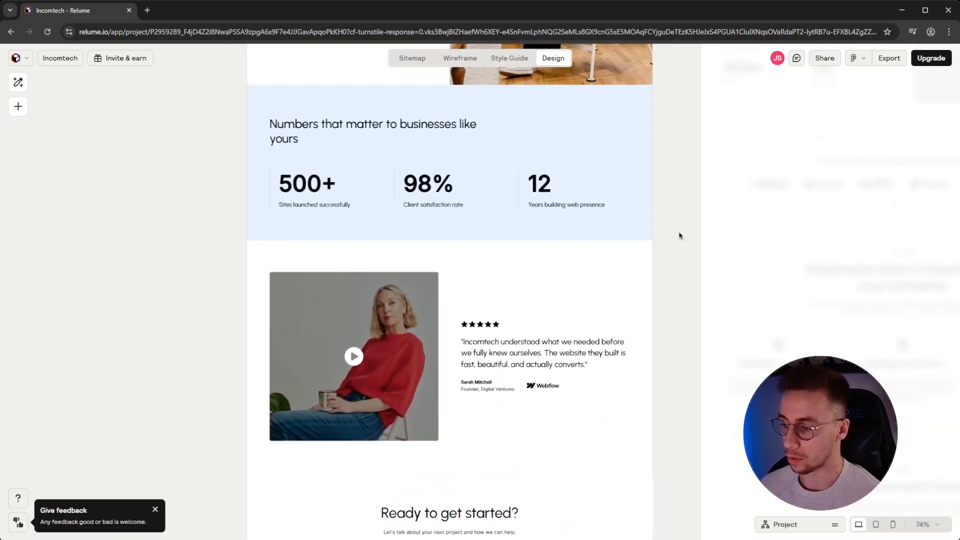
{"action": "left_click_drag", "start_coordinate": [675, 223], "coordinate": [663, 460]}
{"action": "mouse_move", "coordinate": [660, 175]}
{"action": "left_mouse_down"}
{"action": "mouse_move", "coordinate": [671, 289]}
{"action": "mouse_move", "coordinate": [655, 361]}
{"action": "left_mouse_up"}
{"action": "left_click_drag", "start_coordinate": [665, 160], "coordinate": [683, 435]}
{"action": "left_click_drag", "start_coordinate": [703, 283], "coordinate": [700, 253]}
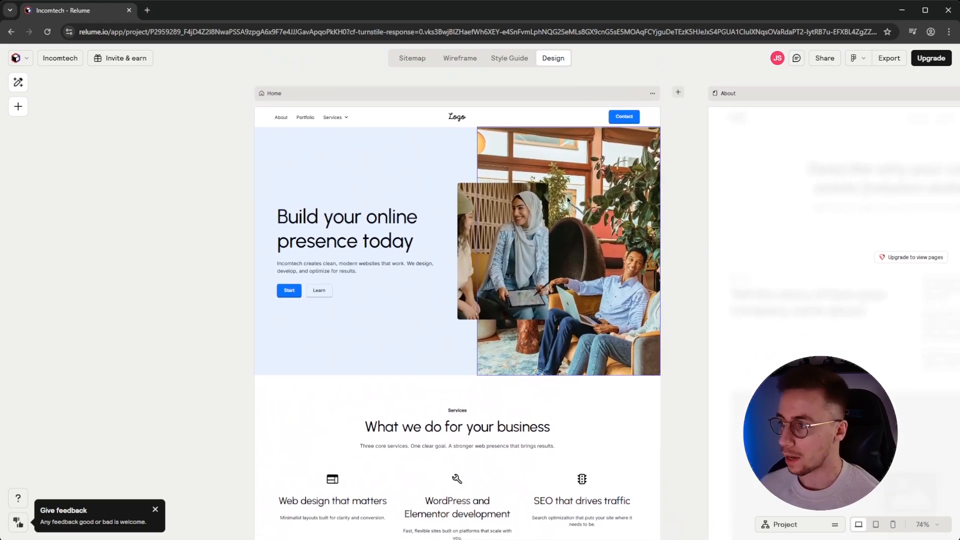
{"action": "left_click", "coordinate": [865, 59]}
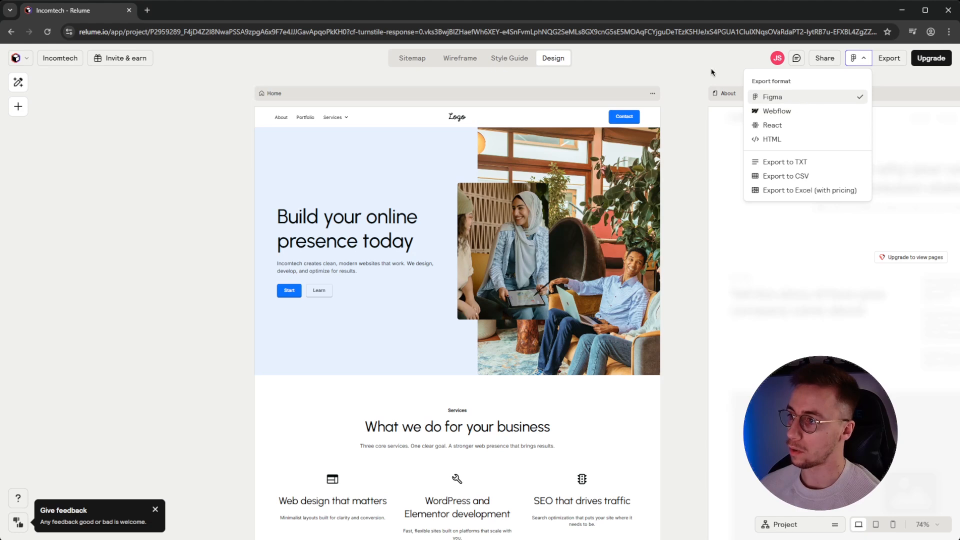
{"action": "left_click", "coordinate": [696, 70]}
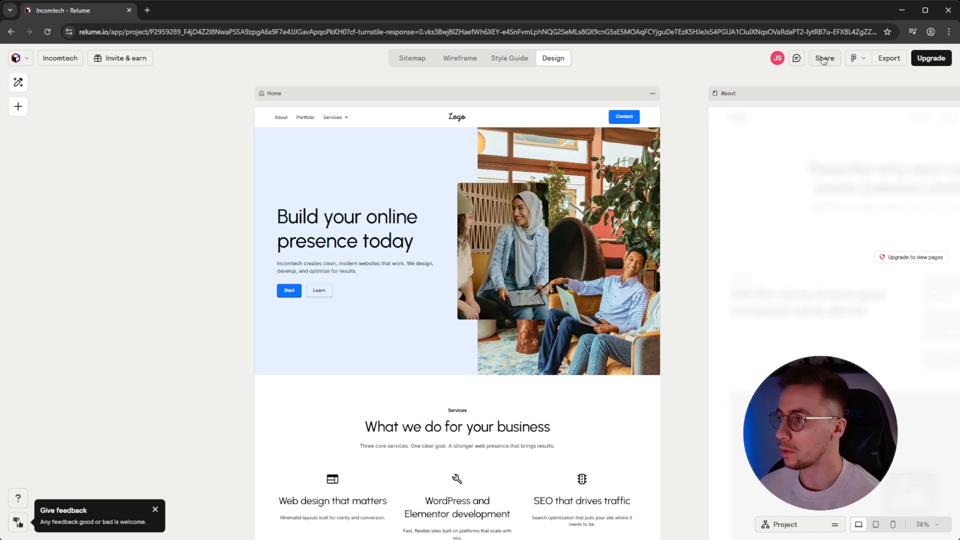
{"action": "left_click", "coordinate": [857, 58]}
{"action": "left_click", "coordinate": [889, 58]}
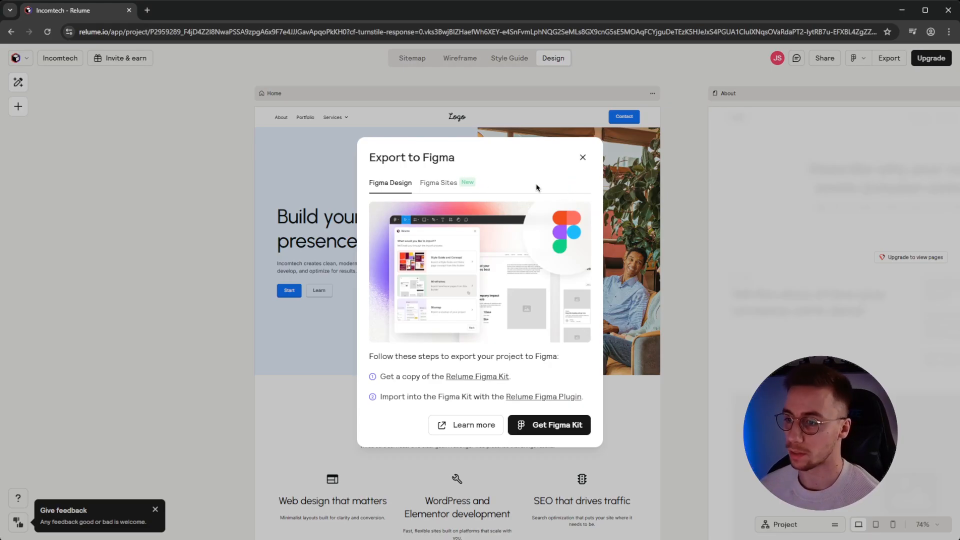
{"action": "left_click", "coordinate": [581, 157]}
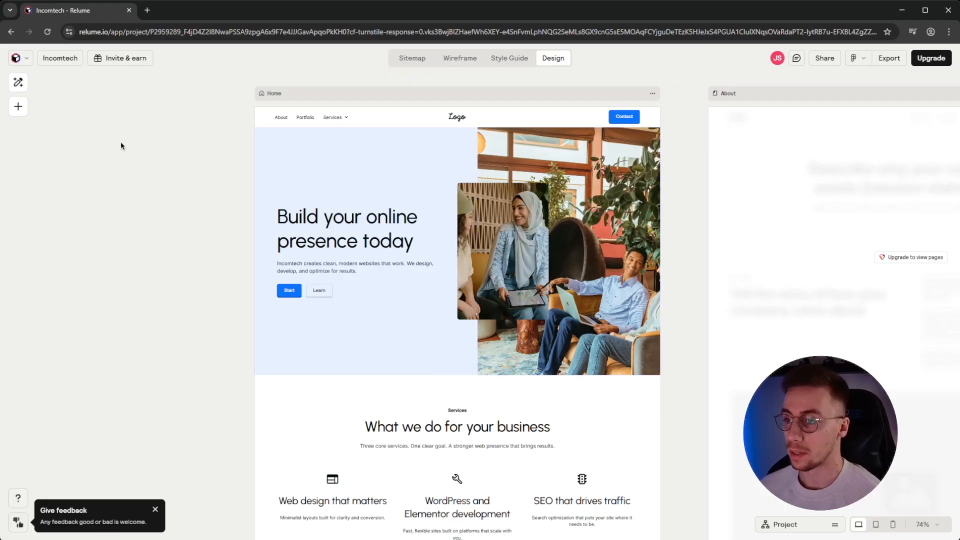
{"action": "scroll", "coordinate": [121, 145], "scroll_direction": "right", "scroll_amount": 2}
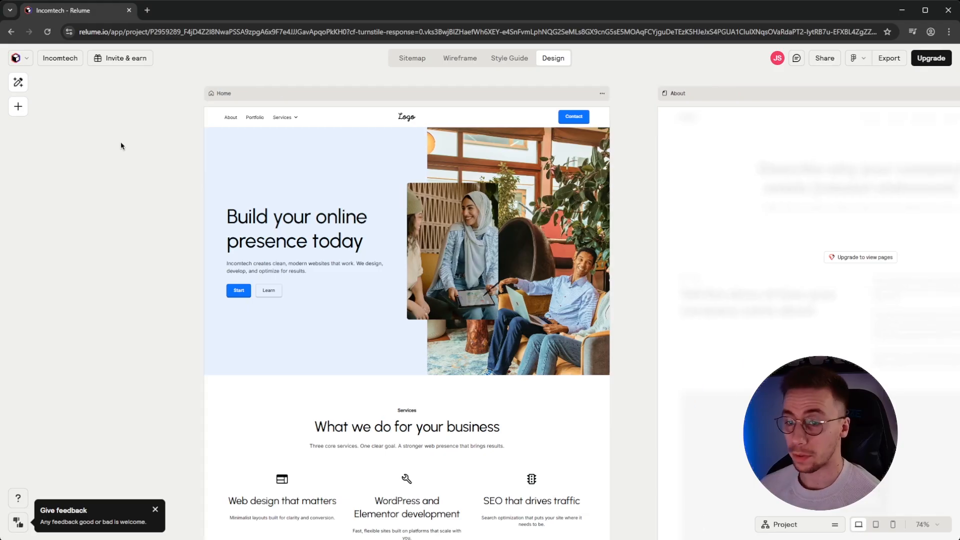